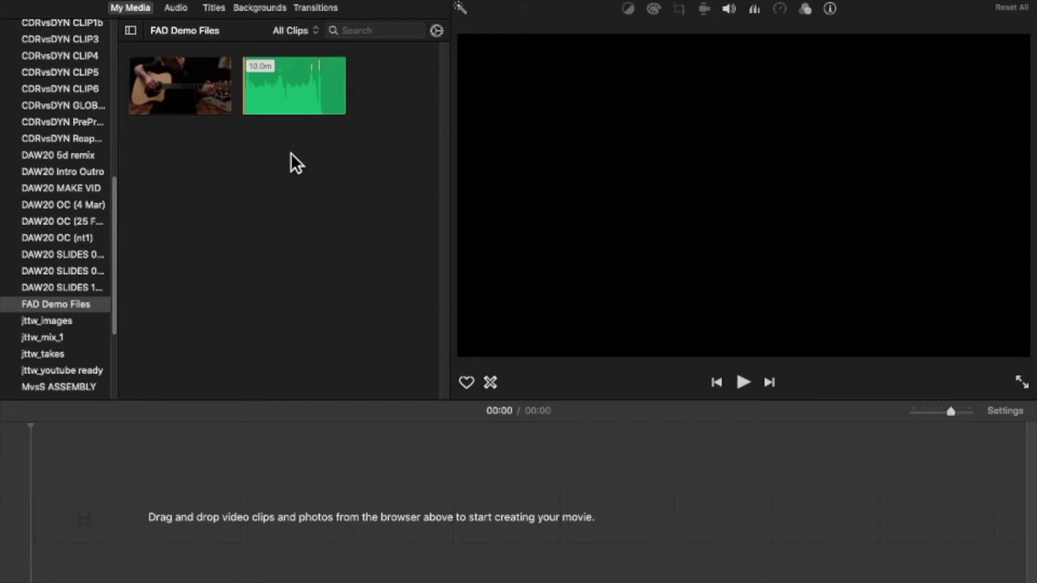
Step: Add the whole guitar video clip from FAD Demo Files to the empty timeline
left_click(292, 106)
left_click(301, 103)
left_click(284, 109)
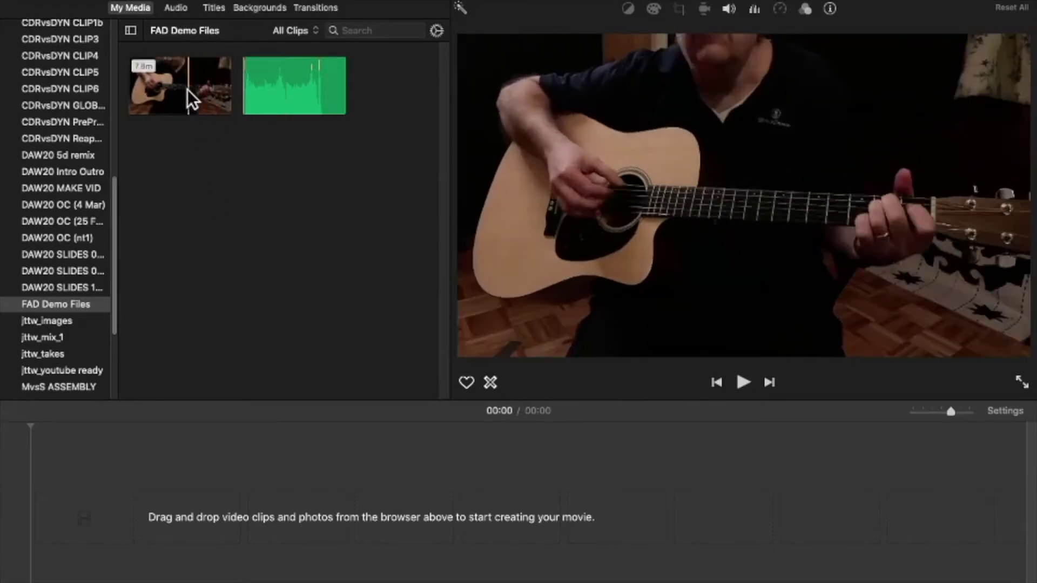
left_click(187, 89)
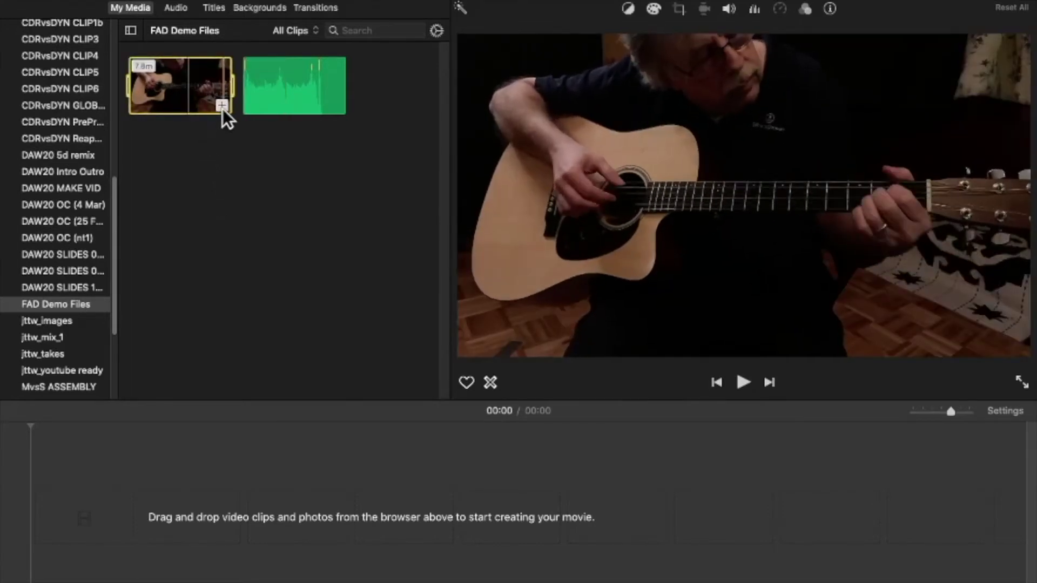
left_click(223, 108)
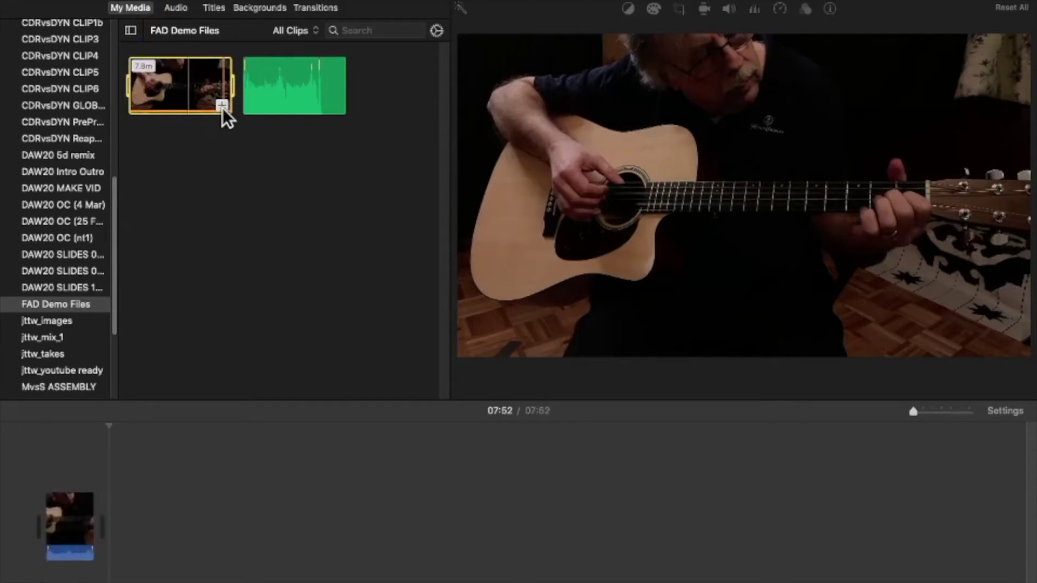
Step: Play the guitar video in the timeline from about 02:53 to hear its own camera sound
left_click_drag(915, 414, 940, 418)
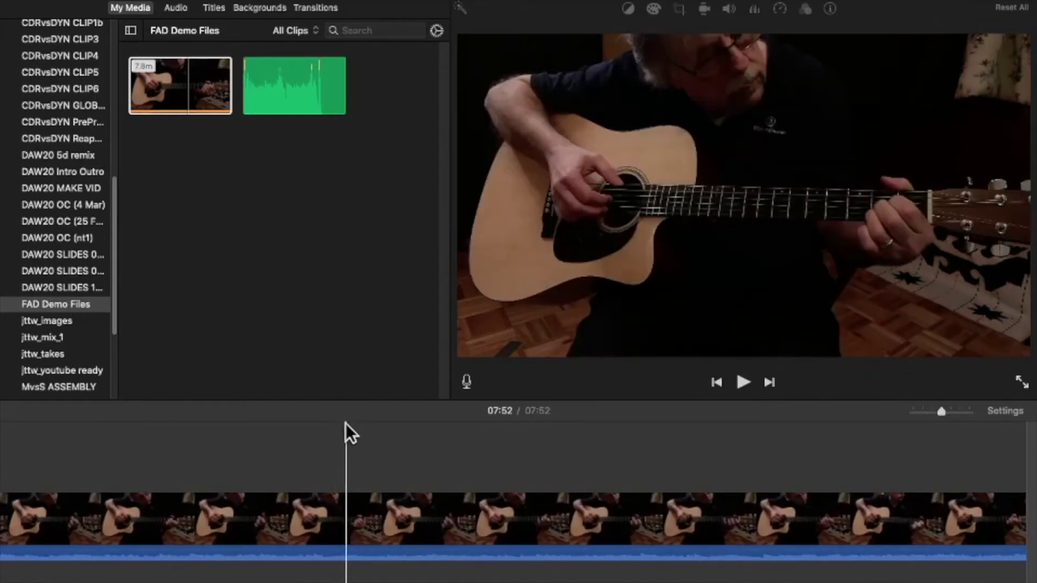
left_click(346, 424)
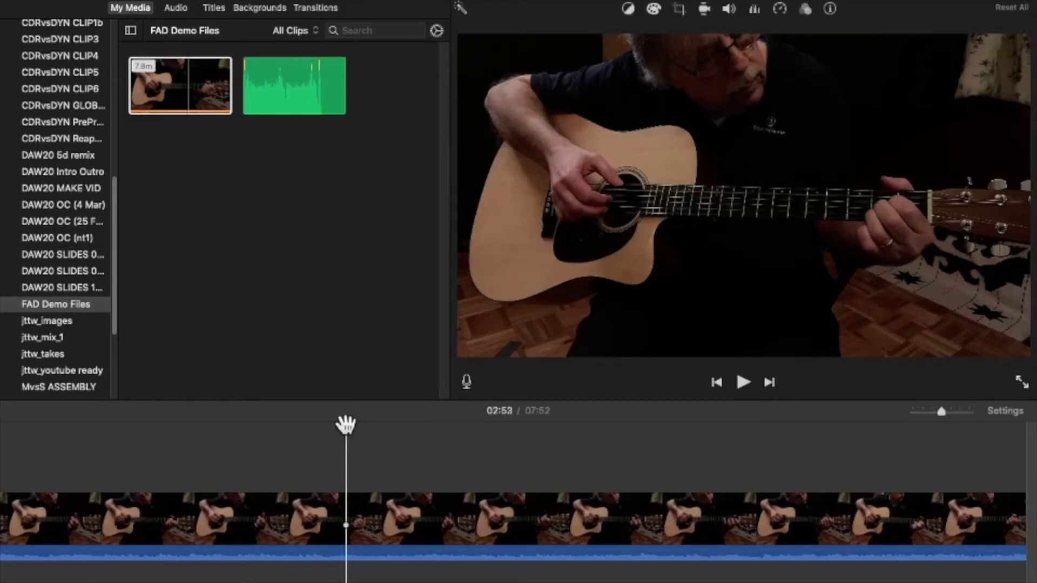
left_click(743, 383)
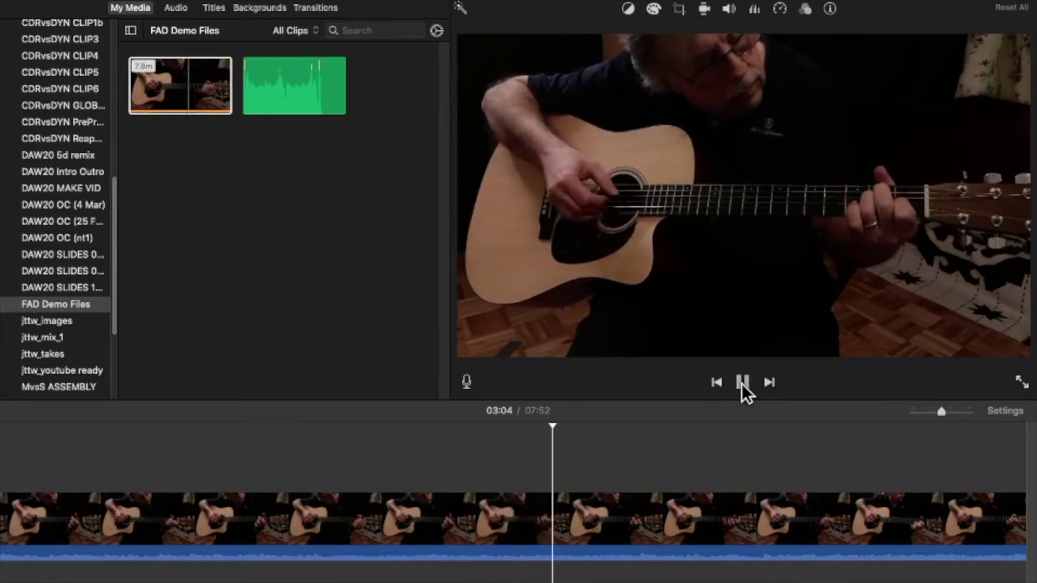
left_click(743, 383)
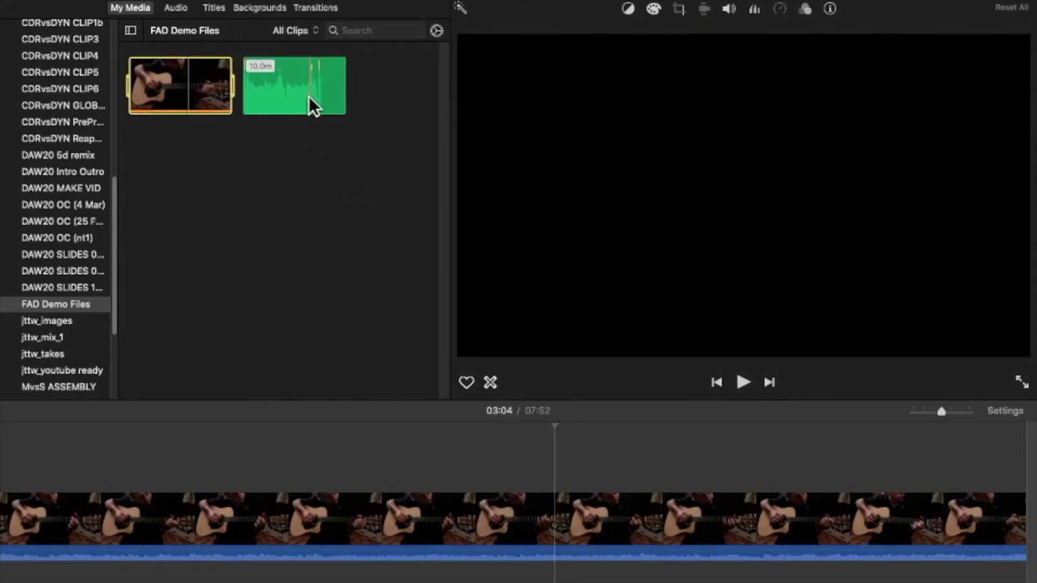
Step: Add the separately recorded audio clip A_S_wcis_XYraw_20201128 beneath the guitar video in the timeline
left_click(309, 96)
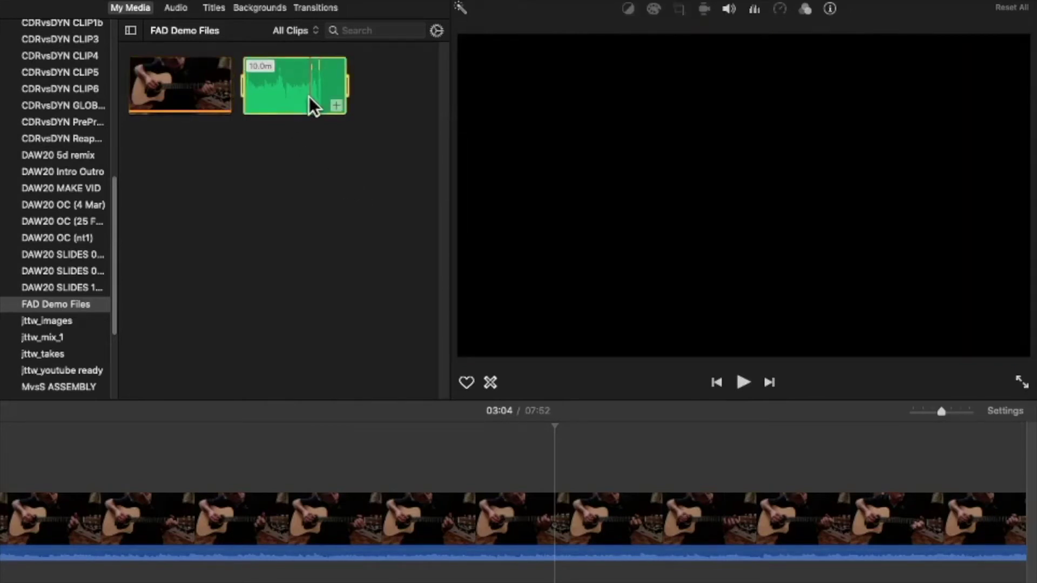
left_click(335, 106)
left_click(397, 215)
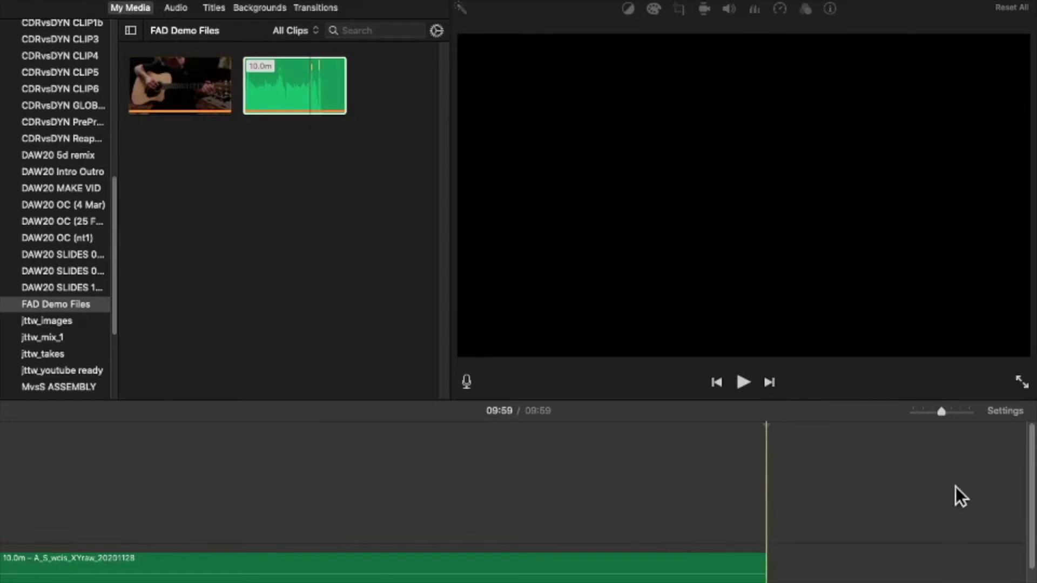
Step: Shift the separate audio clip to start at about 00:10, lining up its opening spike with the spike in the video's own audio
left_click(716, 383)
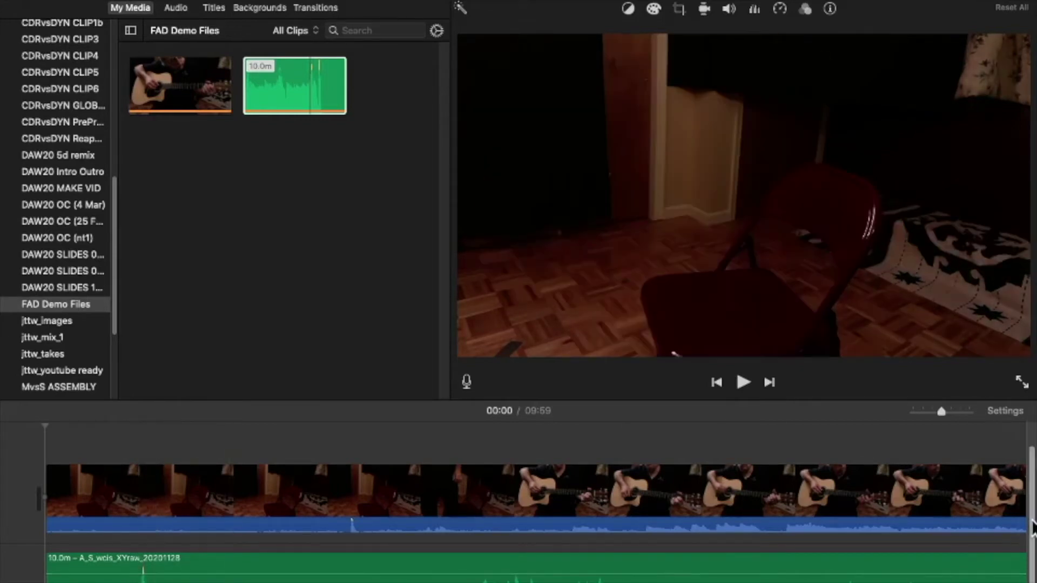
scroll(1034, 527, "down", 2)
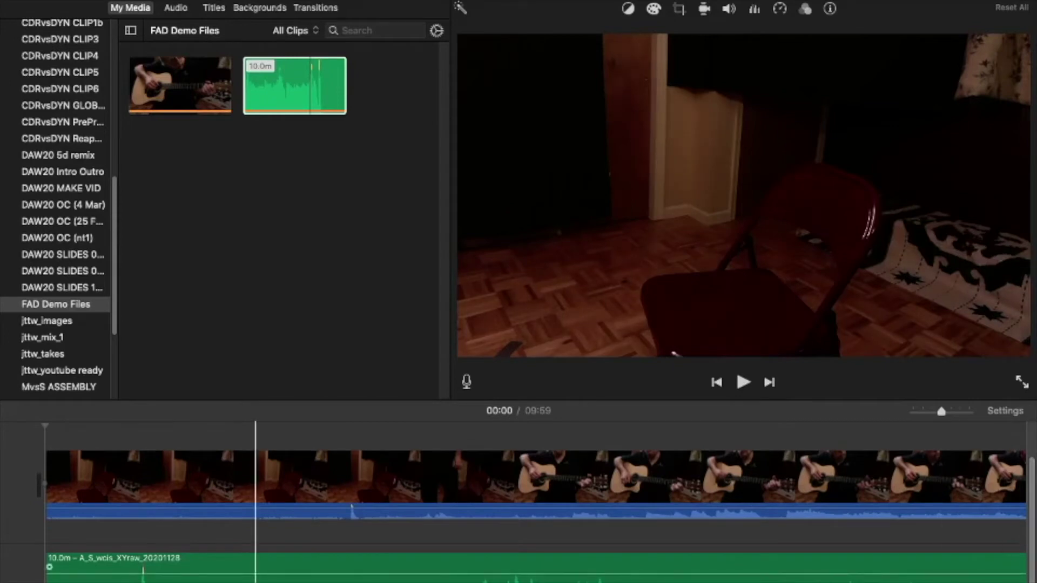
left_click(247, 571)
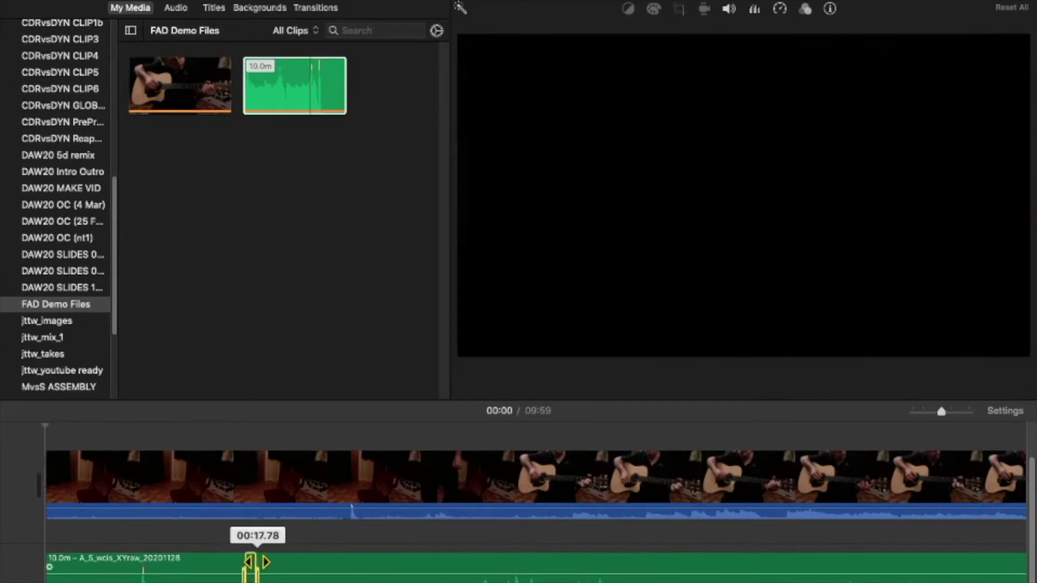
left_click_drag(257, 560, 466, 533)
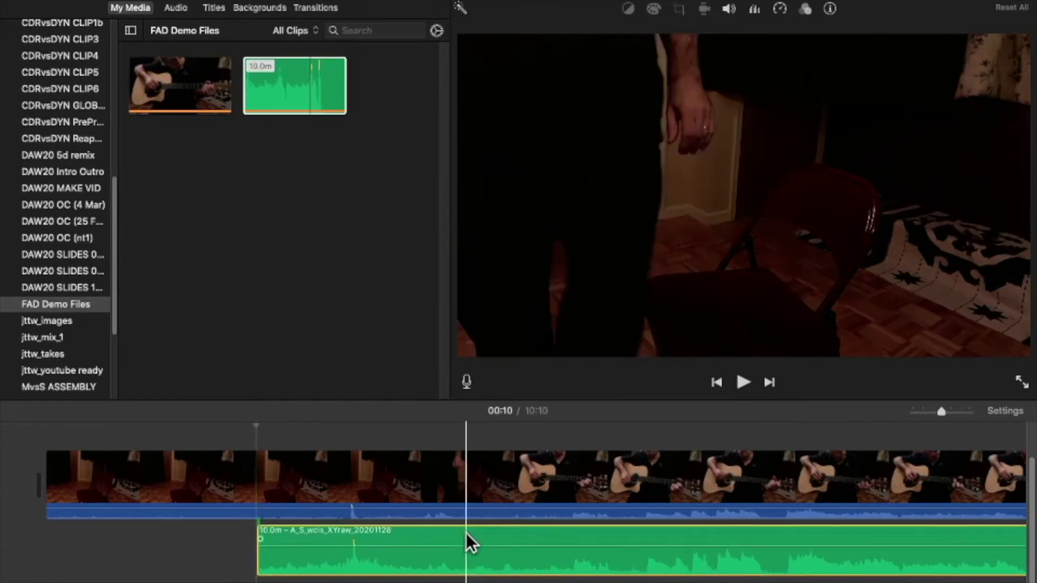
Step: Play the opening spike from about 00:13 to check the sync between both audio tracks
left_click(302, 423)
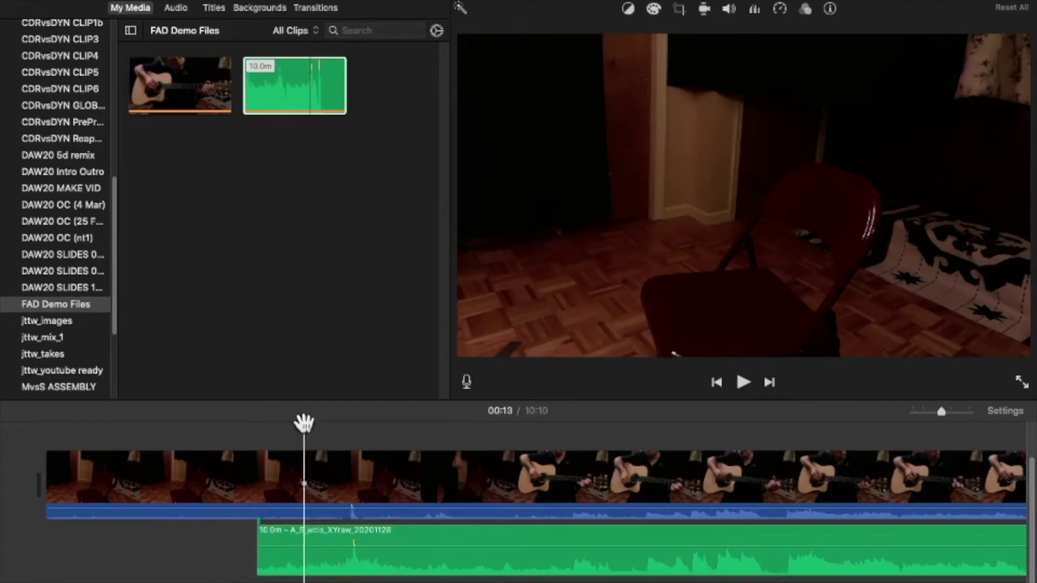
left_click(742, 381)
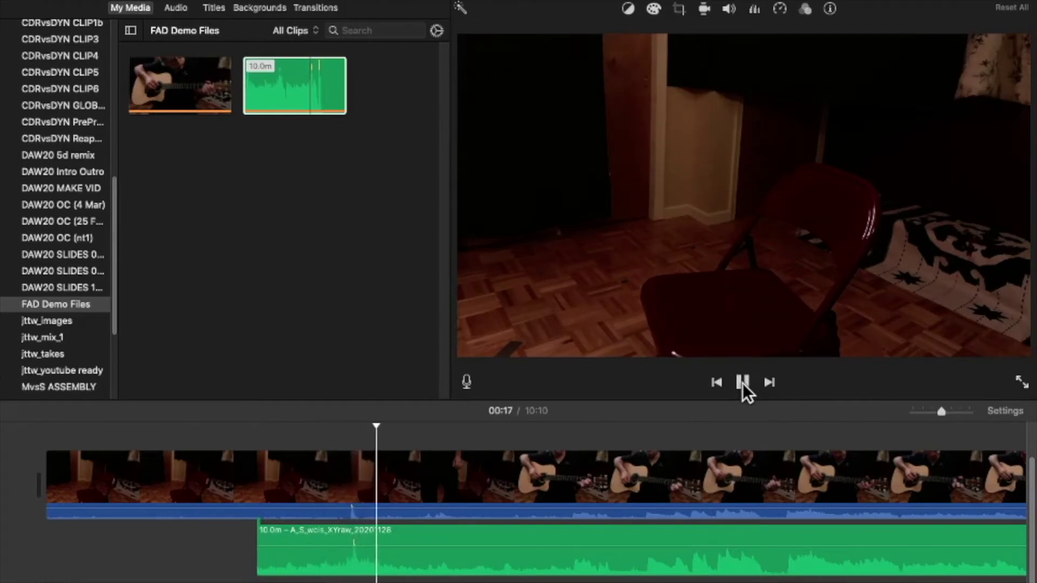
left_click(742, 383)
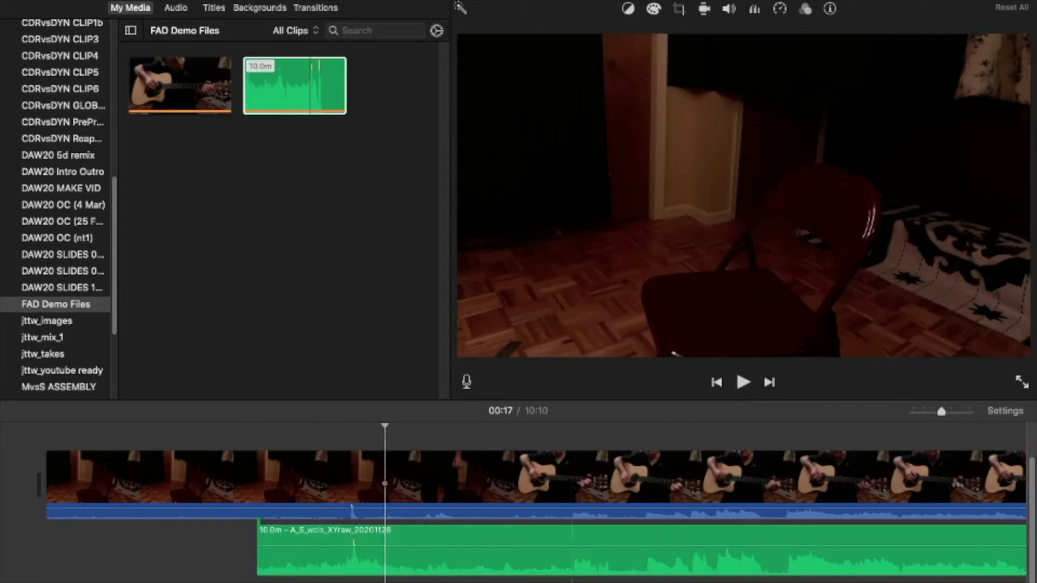
Step: Nudge the separate audio clip slightly earlier and play the opening spike from about 00:15
left_click(456, 532)
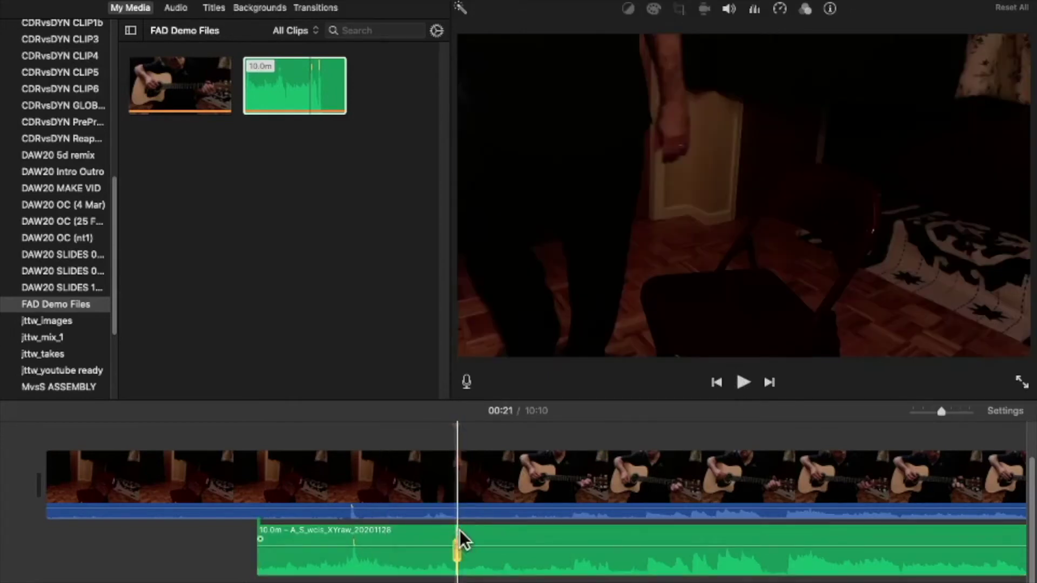
left_click(476, 532)
left_click(476, 532)
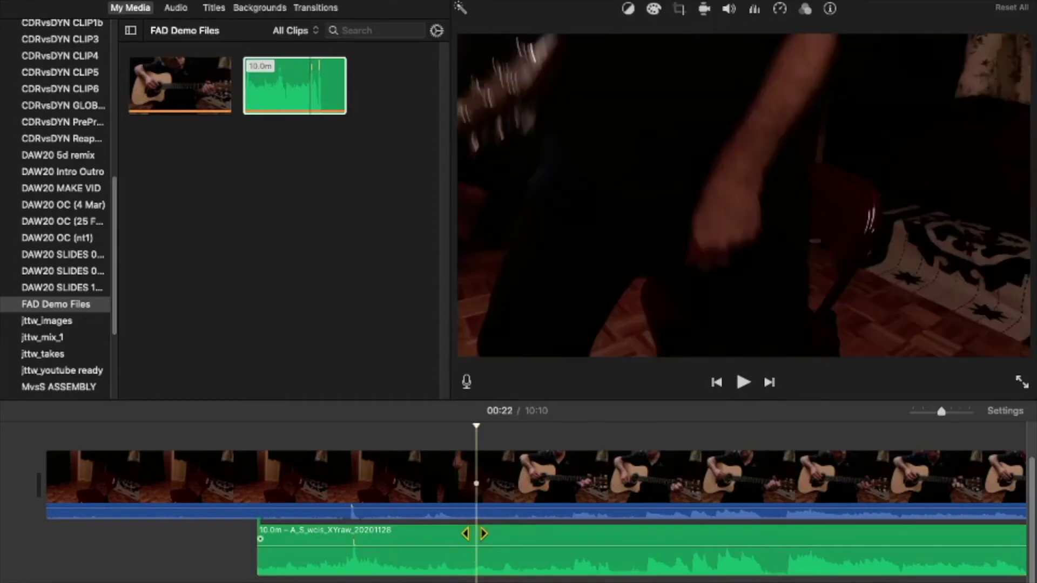
left_click_drag(476, 532, 473, 532)
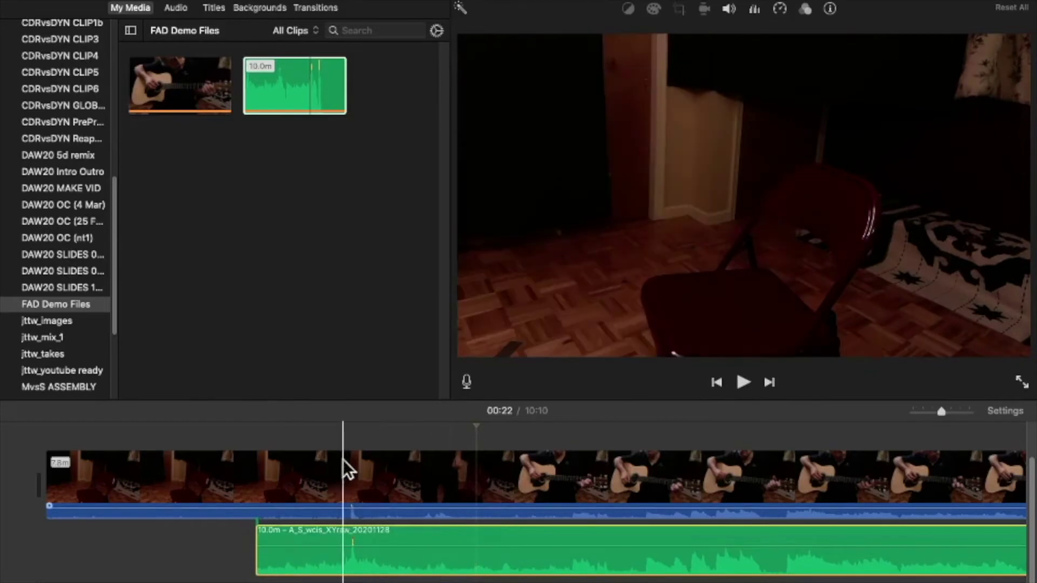
left_click(335, 422)
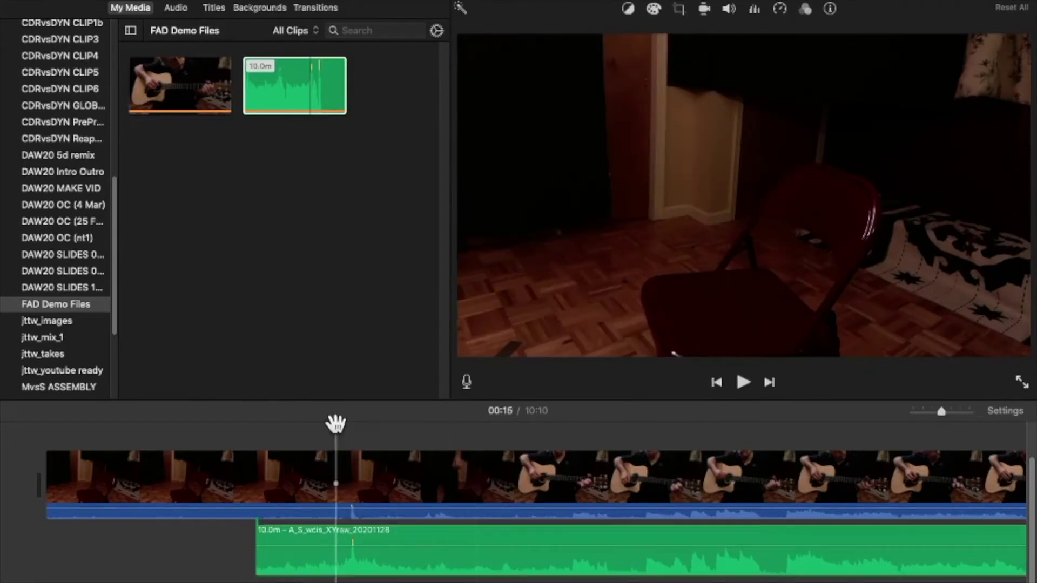
left_click(742, 382)
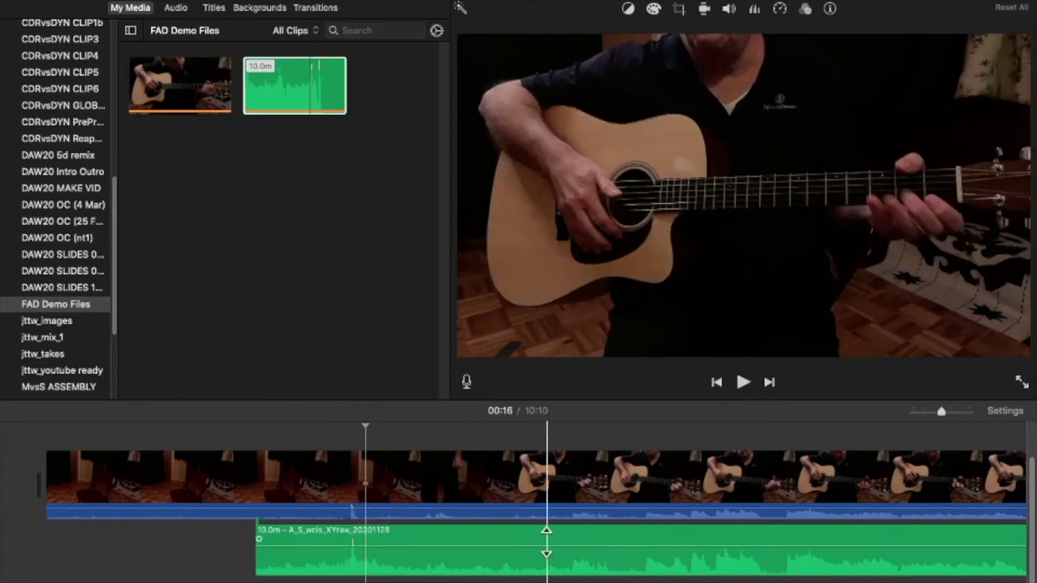
Step: Nudge the separate audio clip a little further earlier to tighten its alignment with the video's opening spike
left_click(544, 532)
left_click_drag(544, 531, 544, 533)
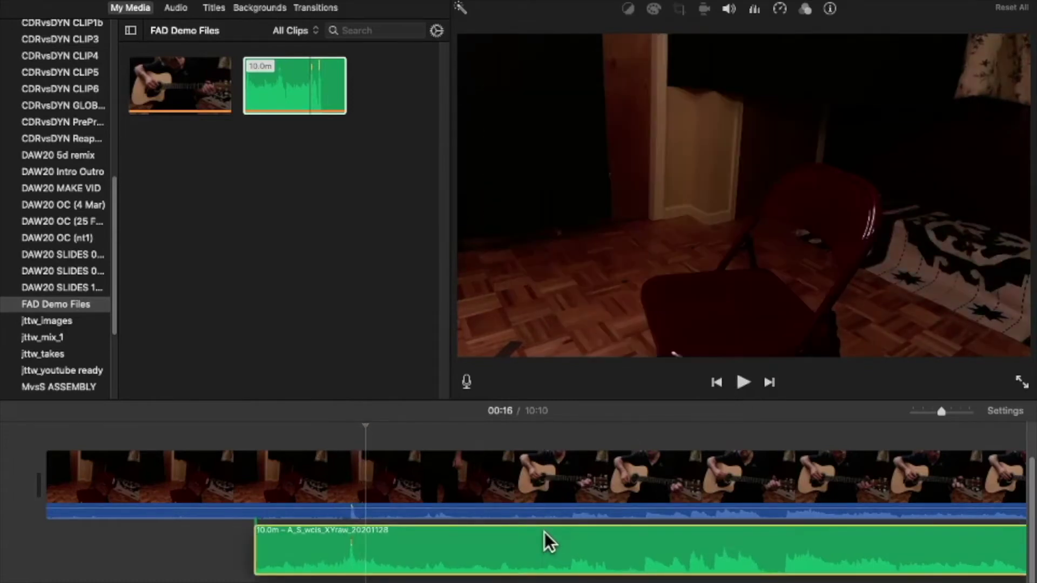
left_click(545, 533)
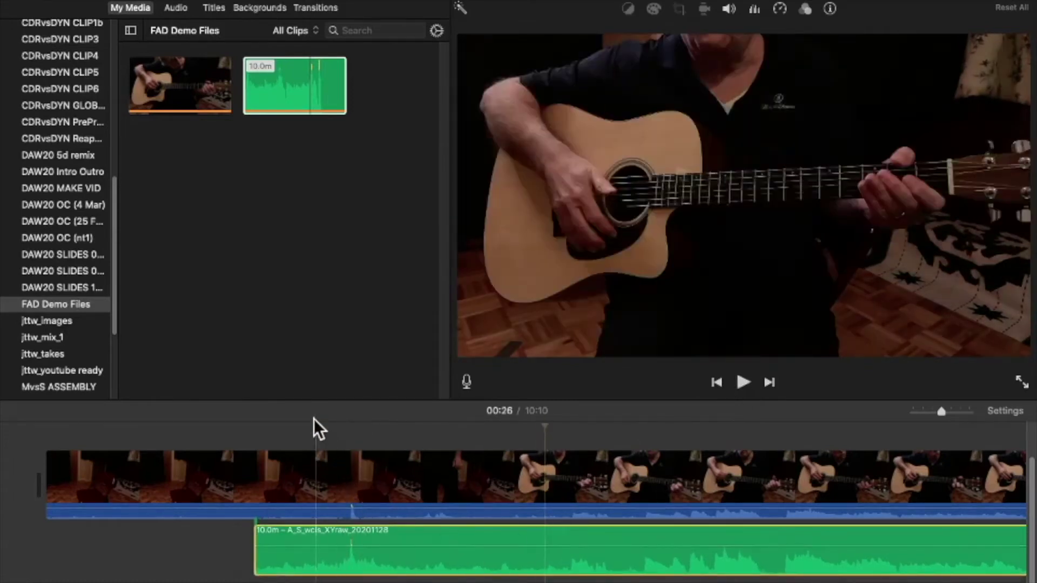
Step: Play the opening spike twice, from about 00:14 and about 00:13, to check the refined audio alignment
left_click(317, 422)
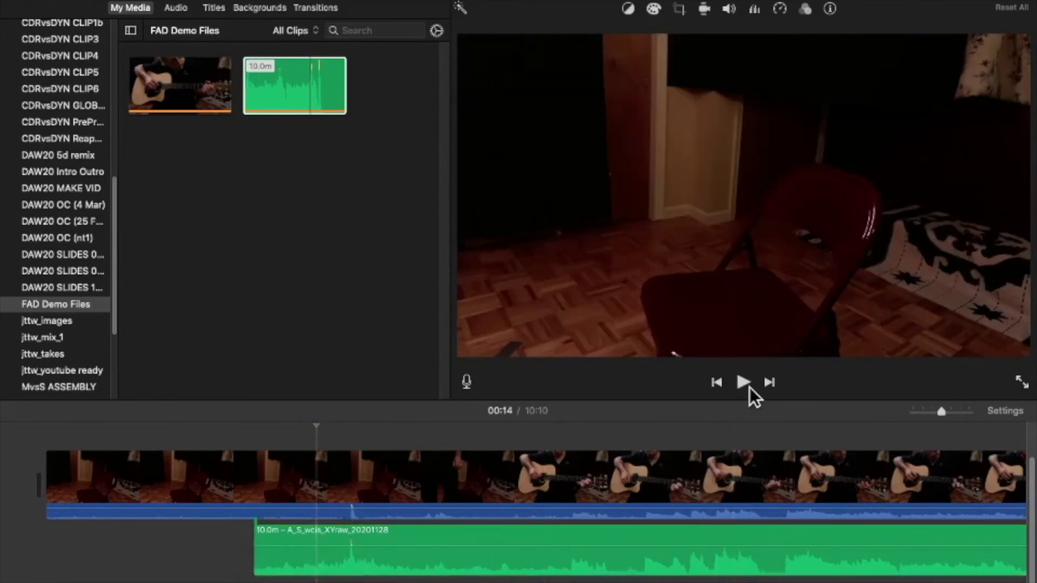
left_click(747, 385)
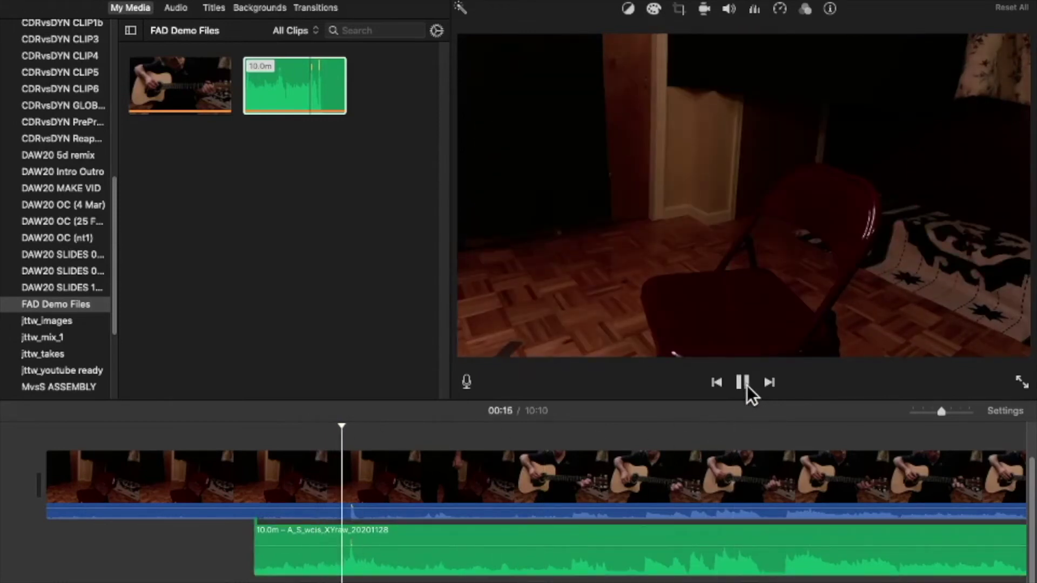
left_click(747, 386)
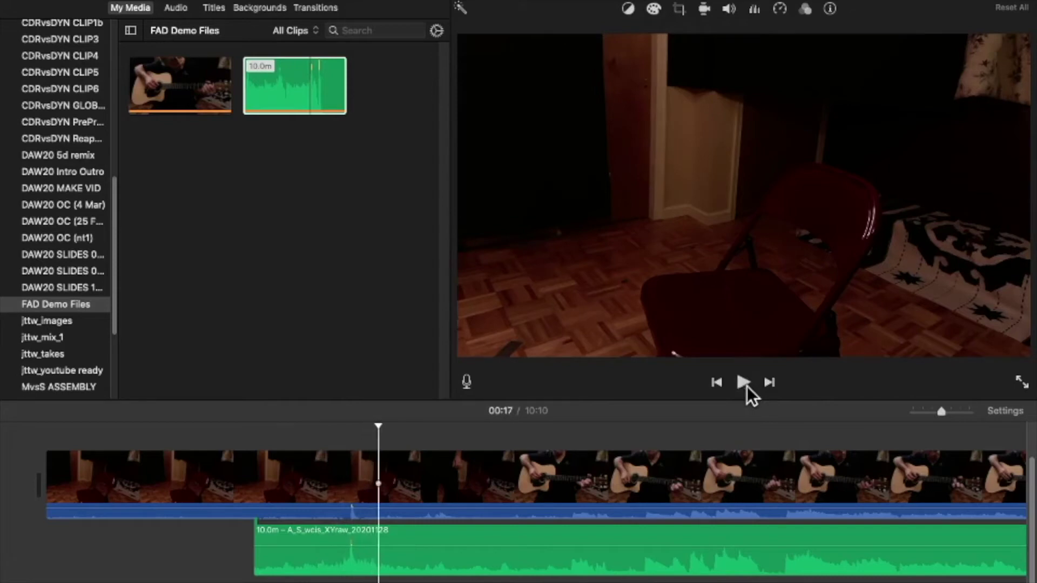
left_click(312, 424)
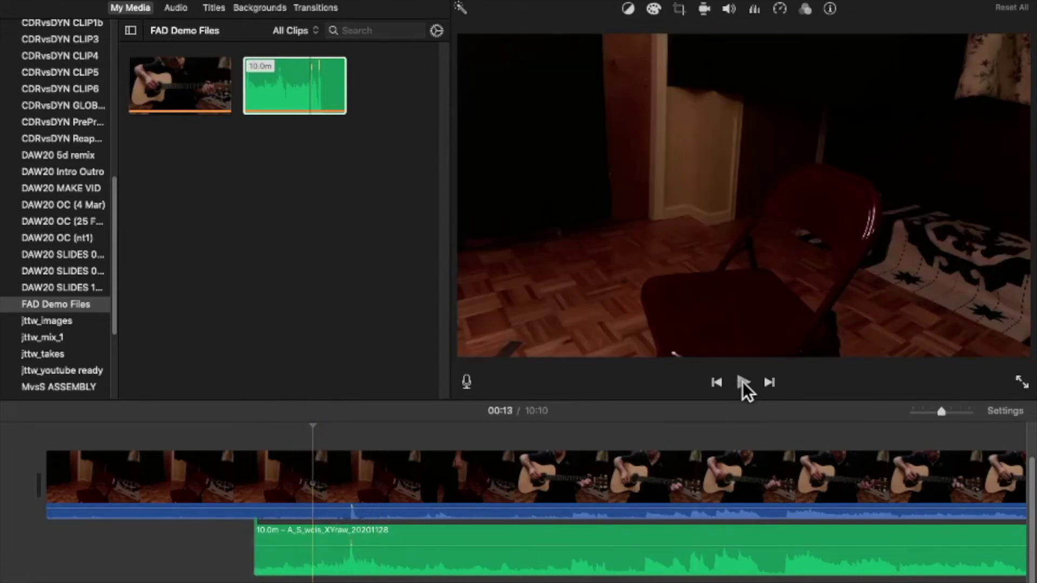
left_click(743, 381)
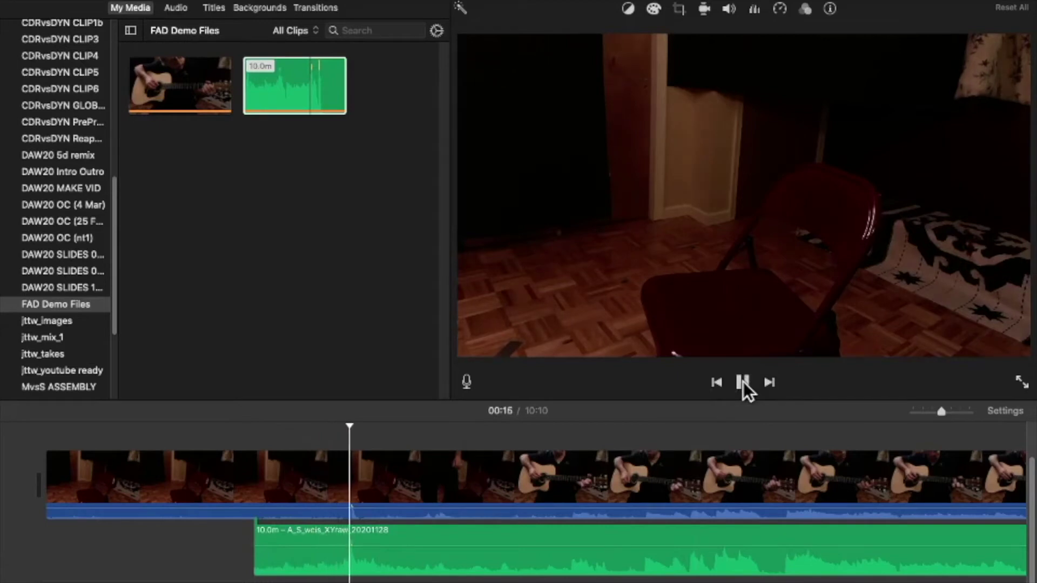
left_click(743, 382)
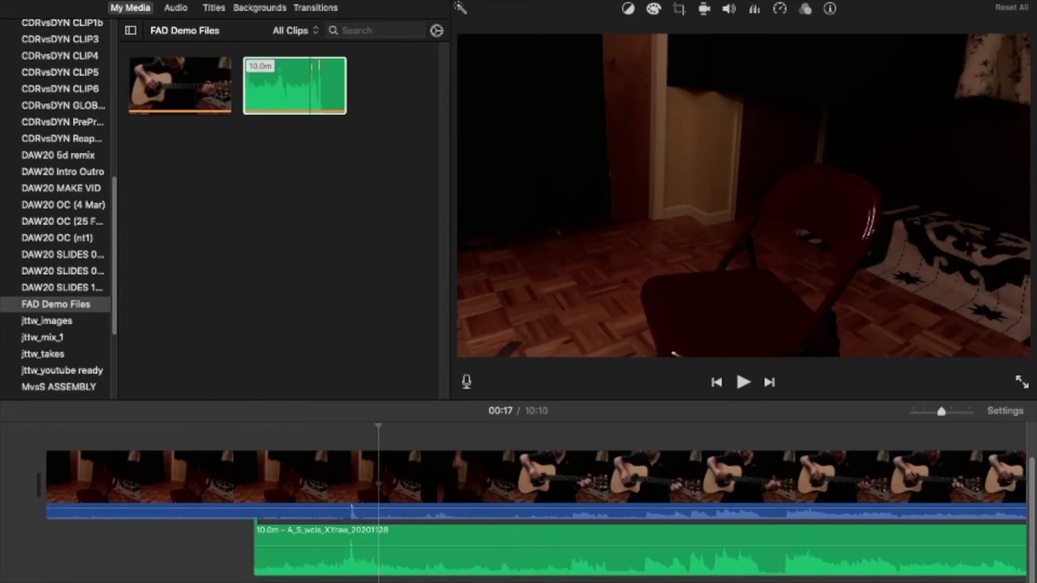
Step: Play the closing spike near the video's end from about 07:35 to compare the sync of both audio tracks
scroll(513, 513, "right", 10)
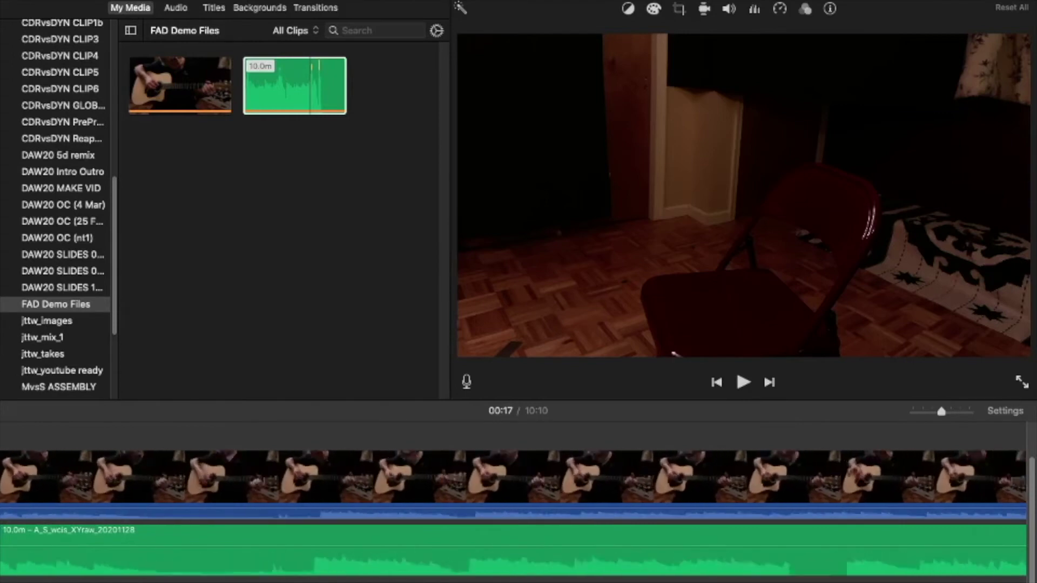
scroll(513, 513, "right", 10)
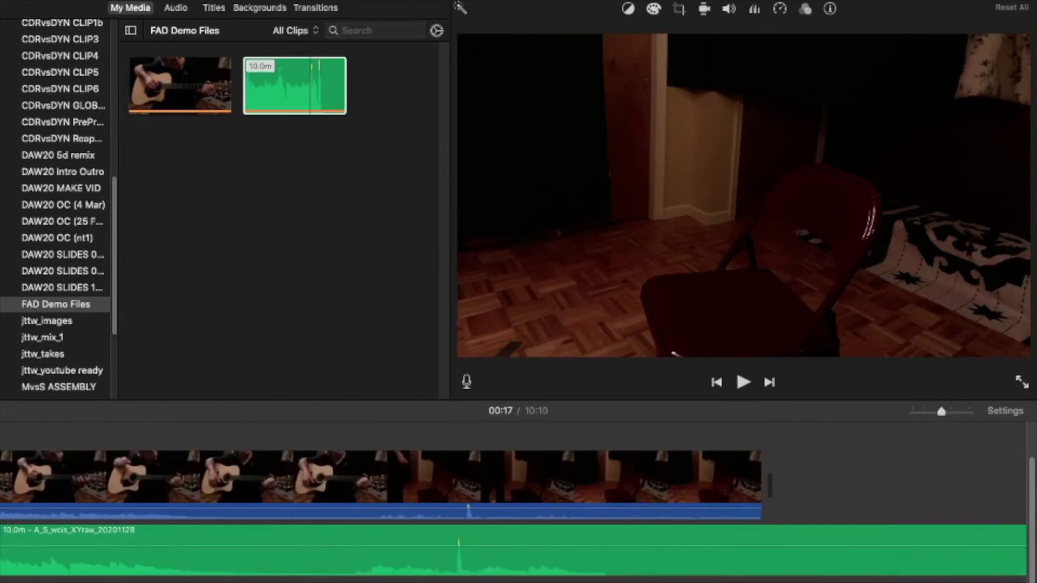
scroll(513, 513, "right", 5)
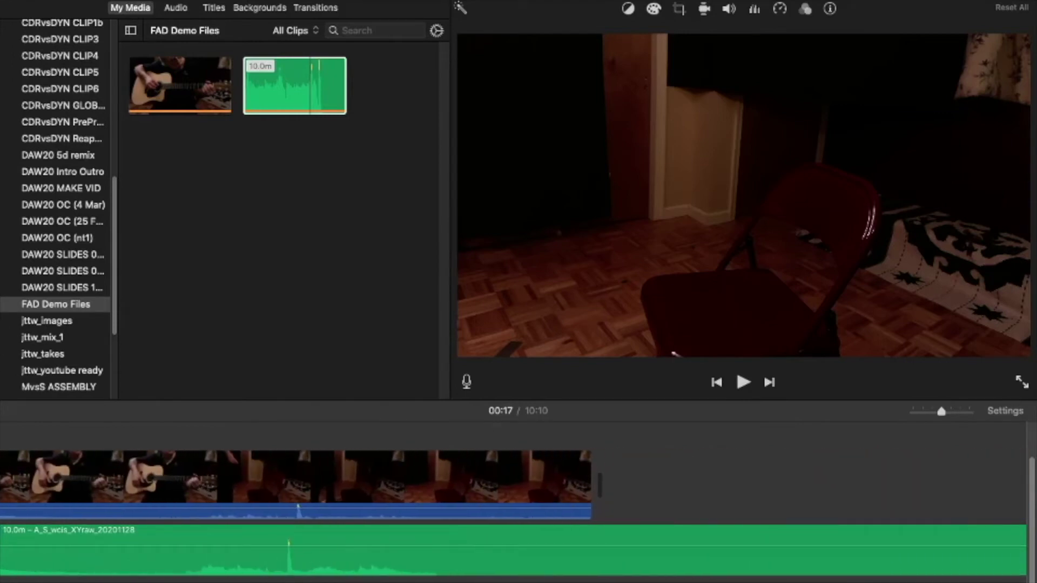
scroll(513, 512, "right", 2)
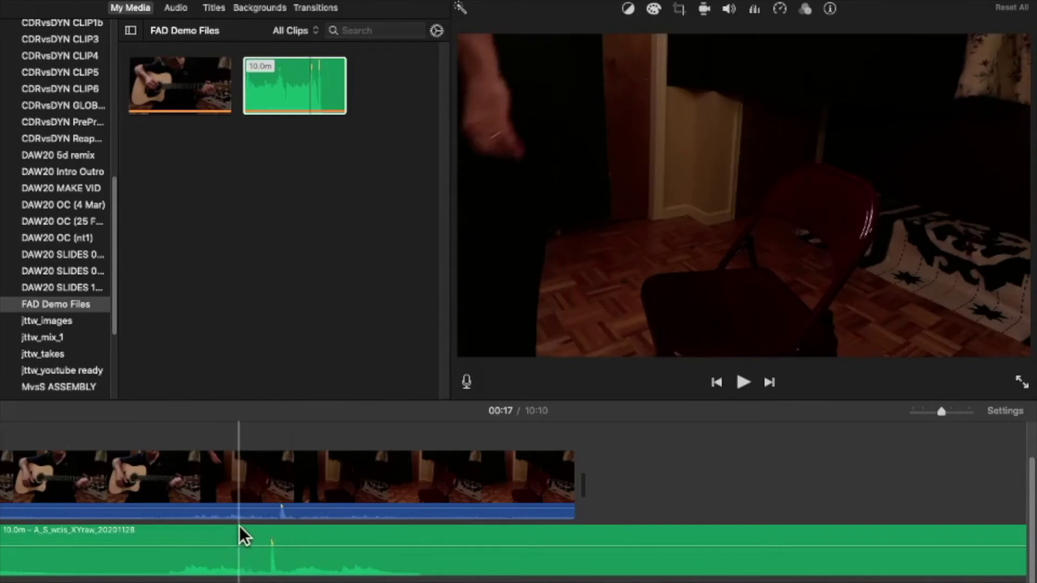
left_click(241, 422)
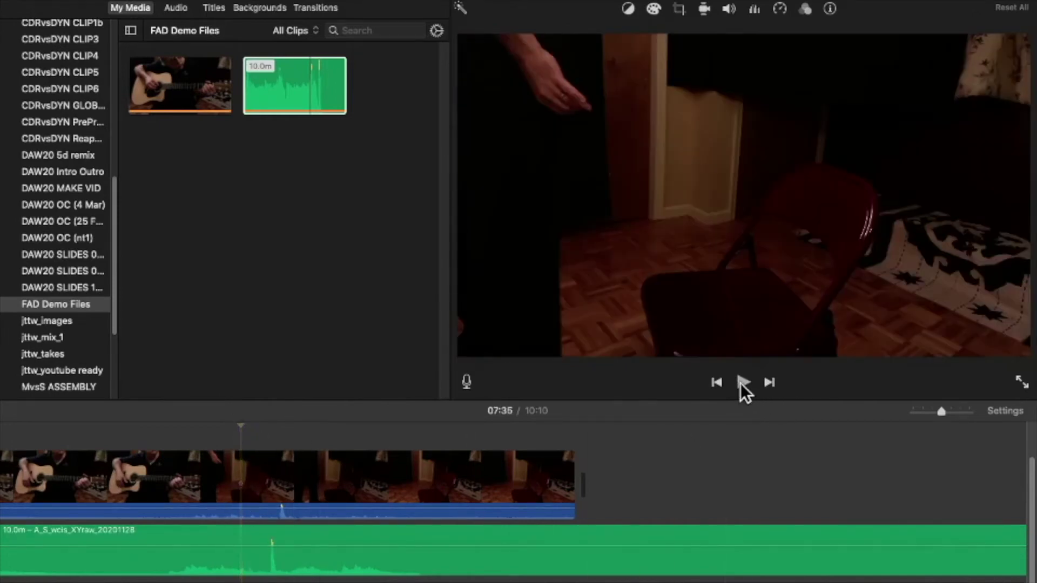
left_click(741, 383)
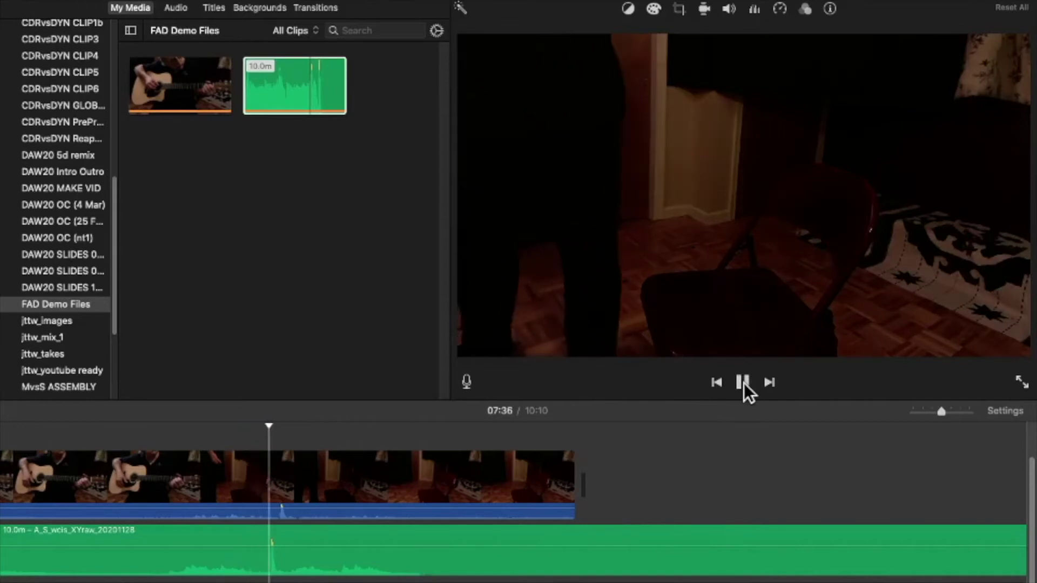
Step: Stop playback and split the camera video clip at 07:42, shortly after the closing spike
left_click(745, 383)
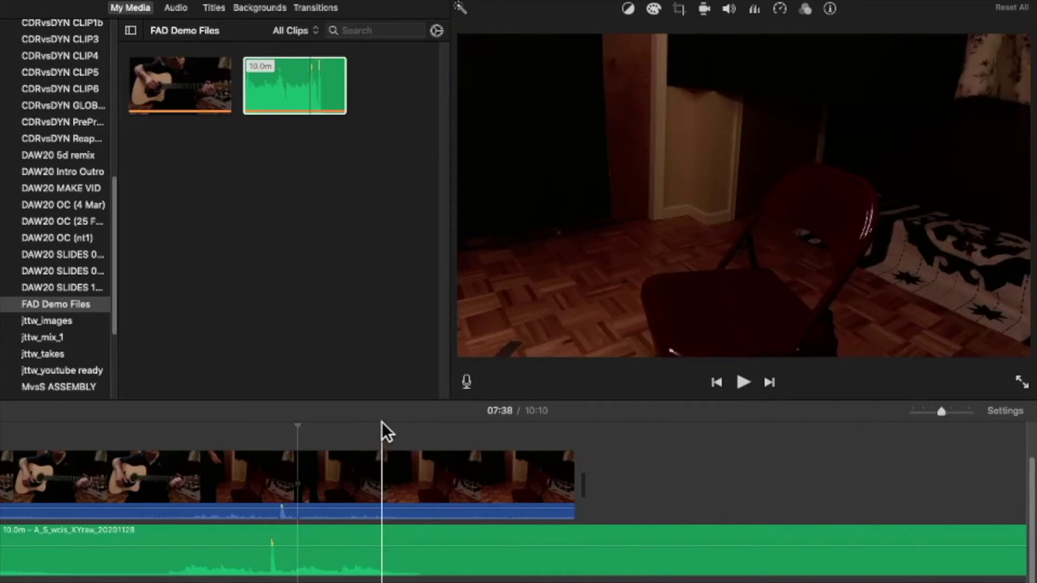
left_click(382, 423)
left_click(383, 460)
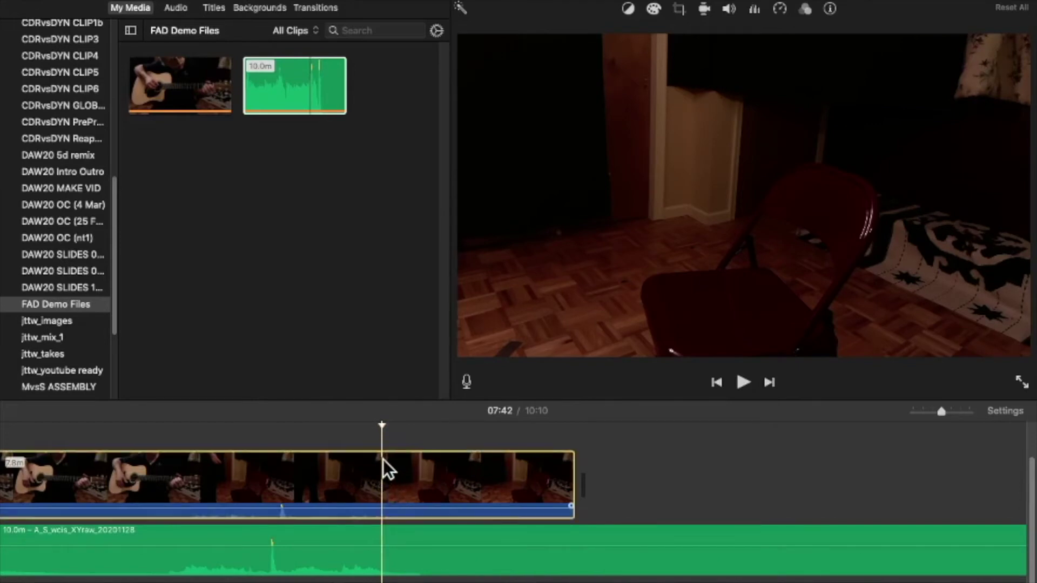
mouse_move(267, 1)
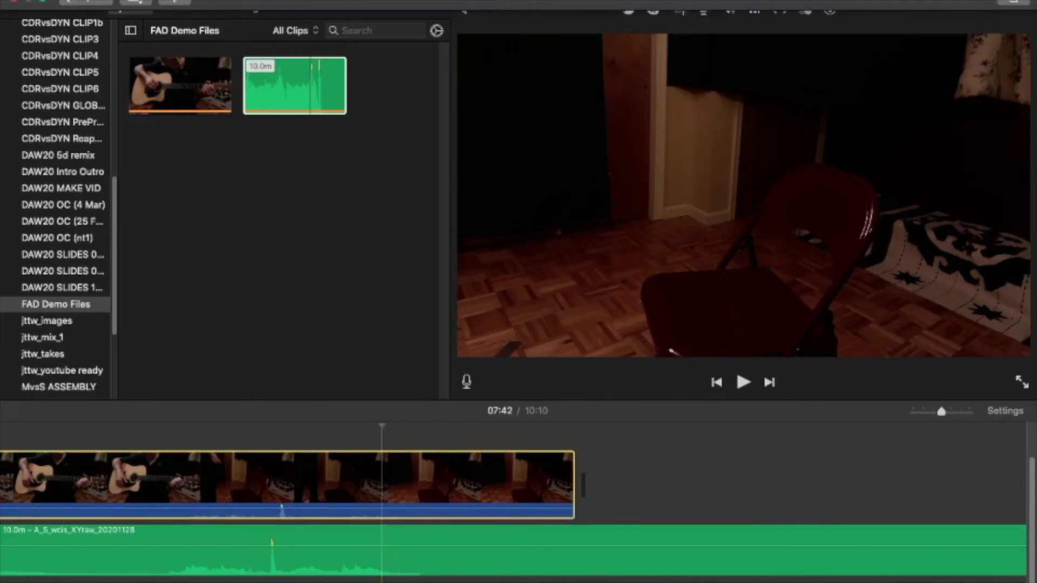
left_click(200, 4)
left_click(215, 87)
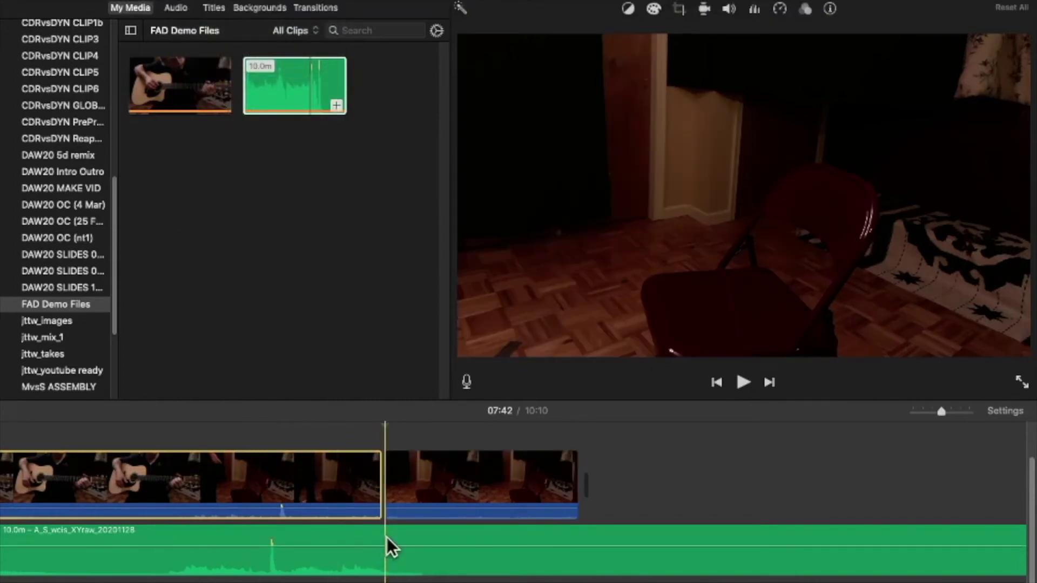
Step: Split the separate audio clip at 07:42 as well and delete the leftover video segment with its attached audio after the cut
left_click(385, 536)
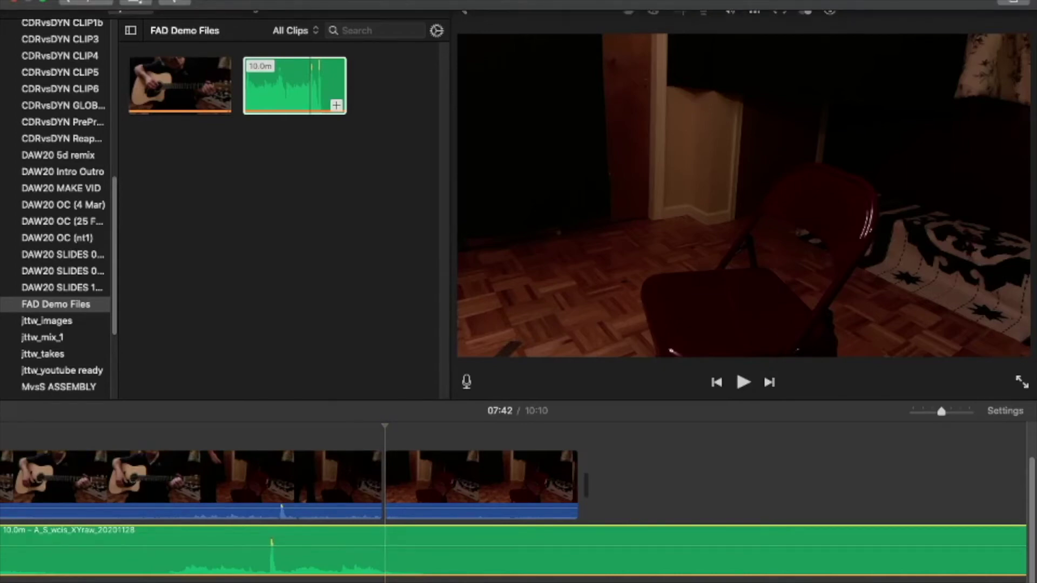
left_click(204, 0)
left_click(204, 83)
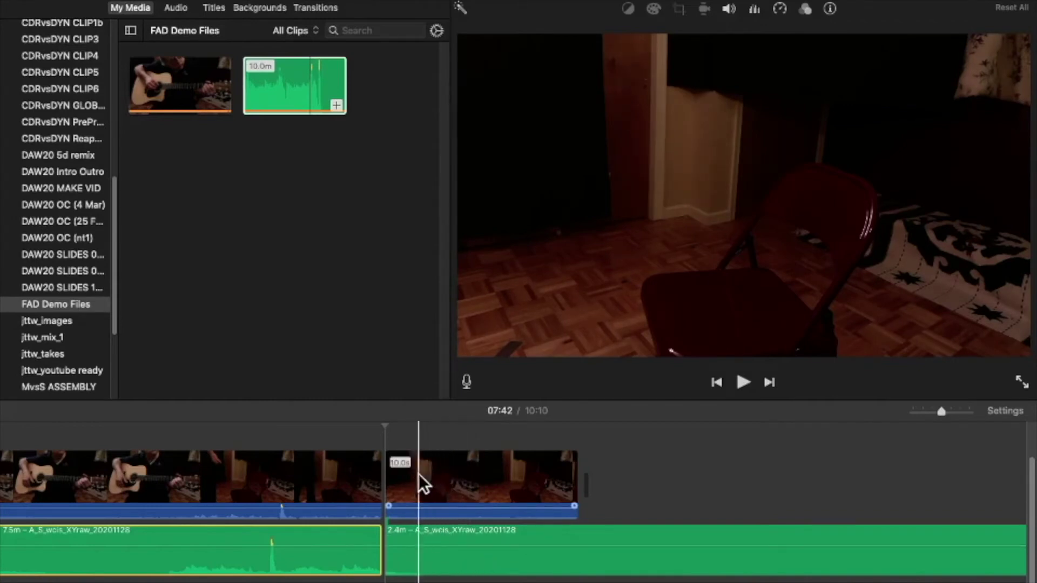
left_click(451, 469)
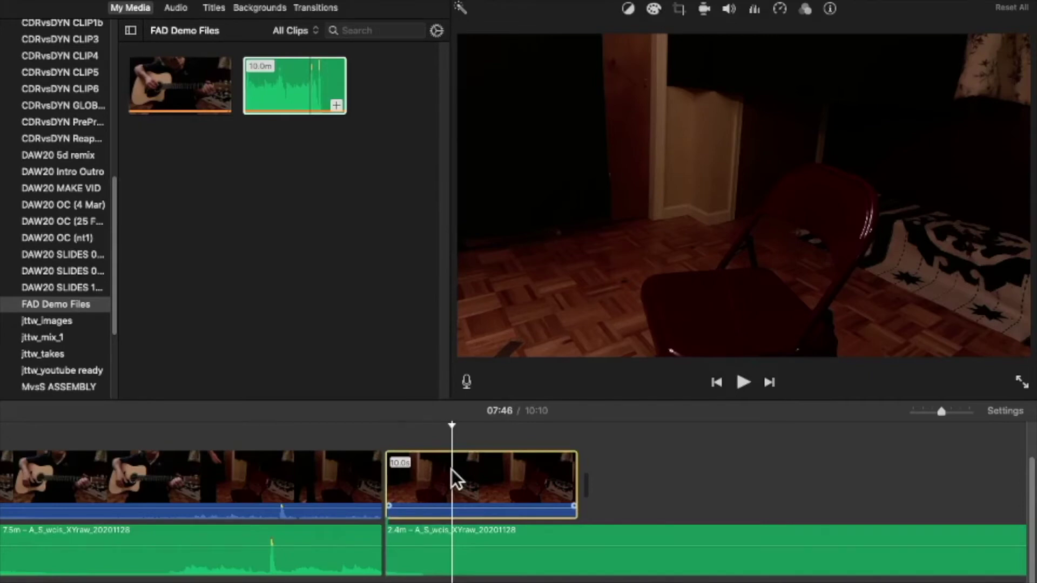
key("Delete")
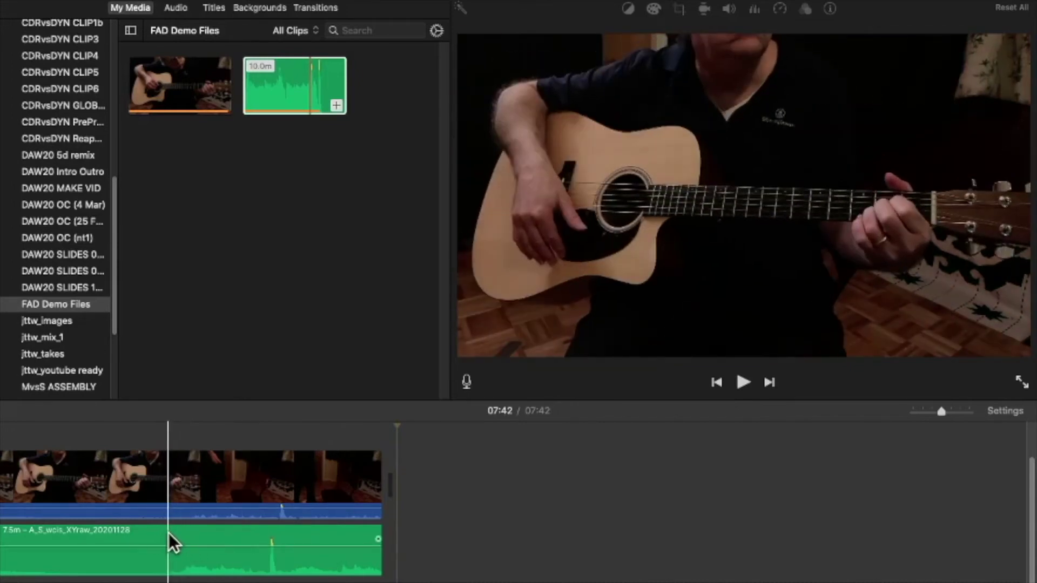
Step: Give the separate audio clip a custom speed of 101%
left_click(169, 533)
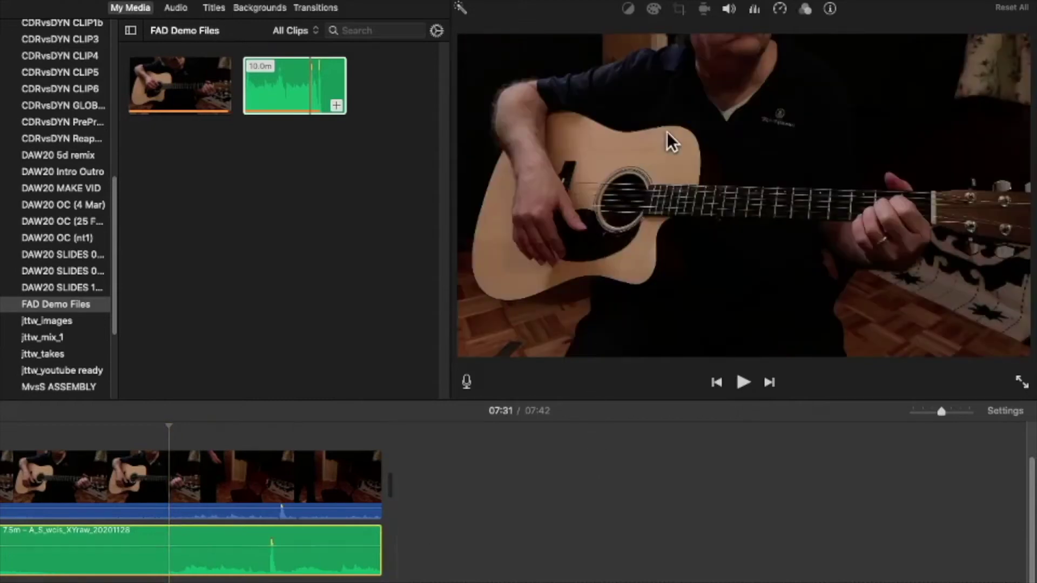
left_click(780, 10)
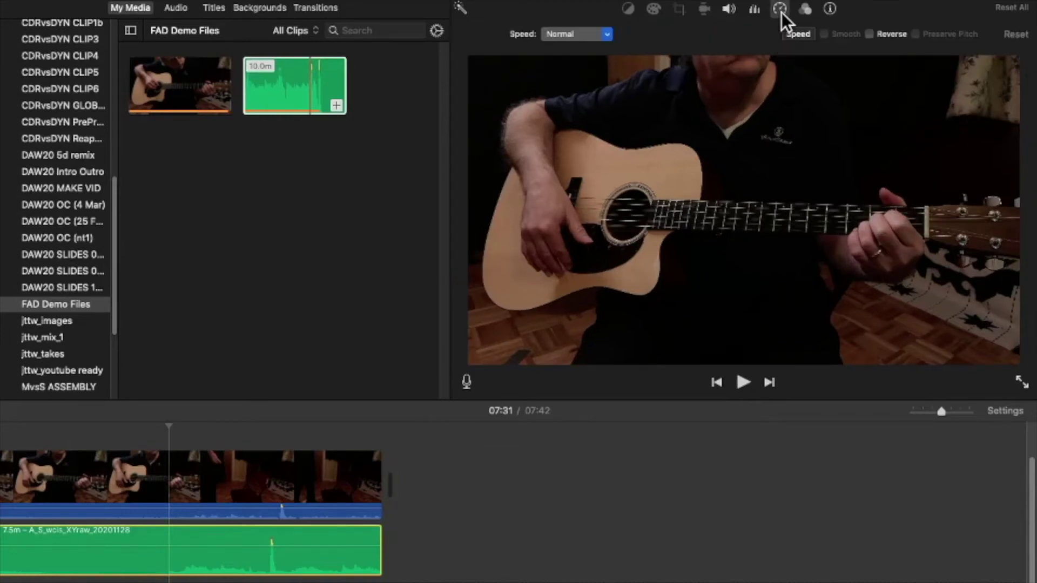
left_click(608, 35)
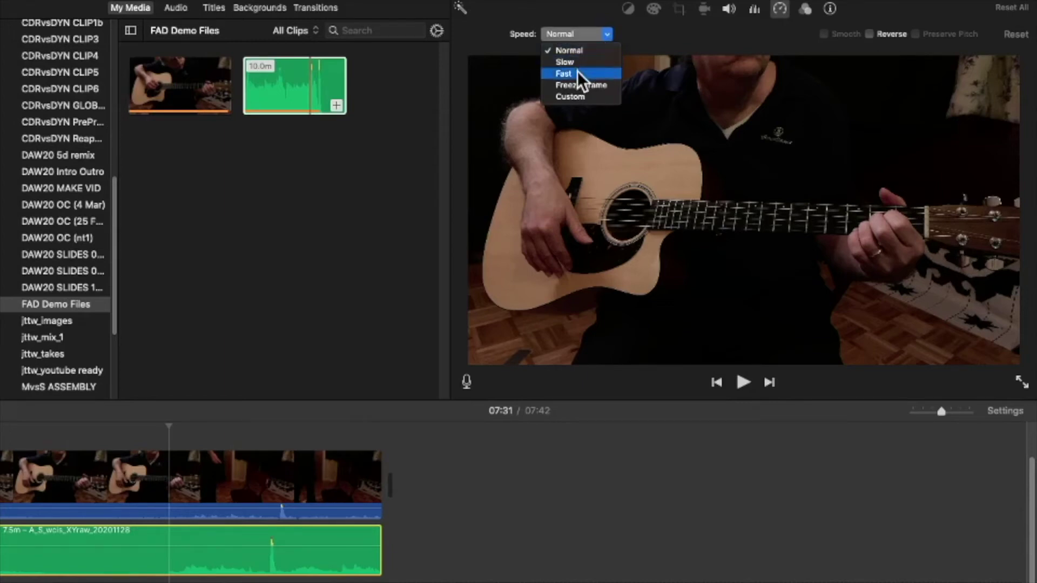
left_click(574, 98)
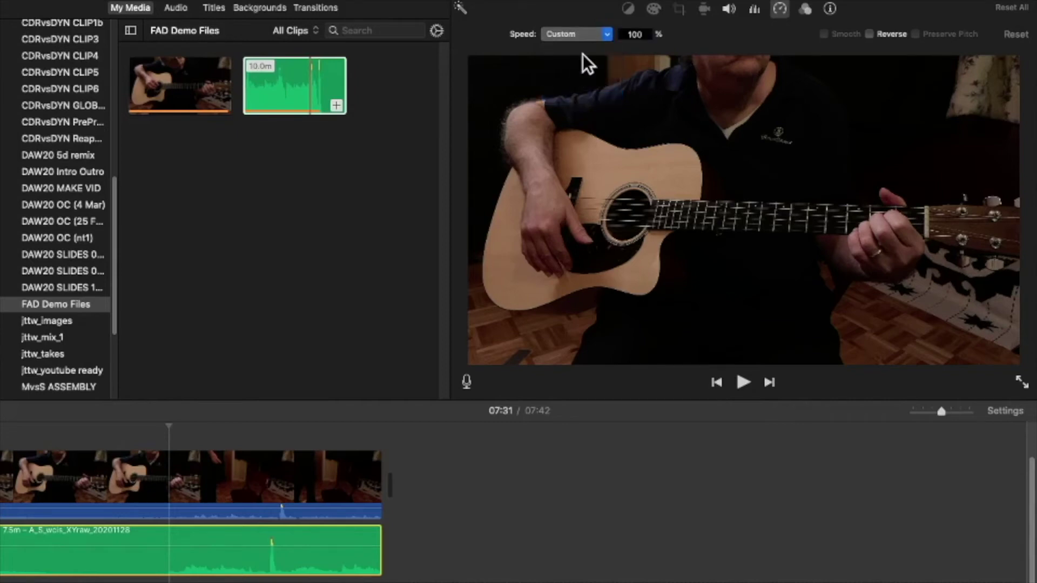
left_click(647, 35)
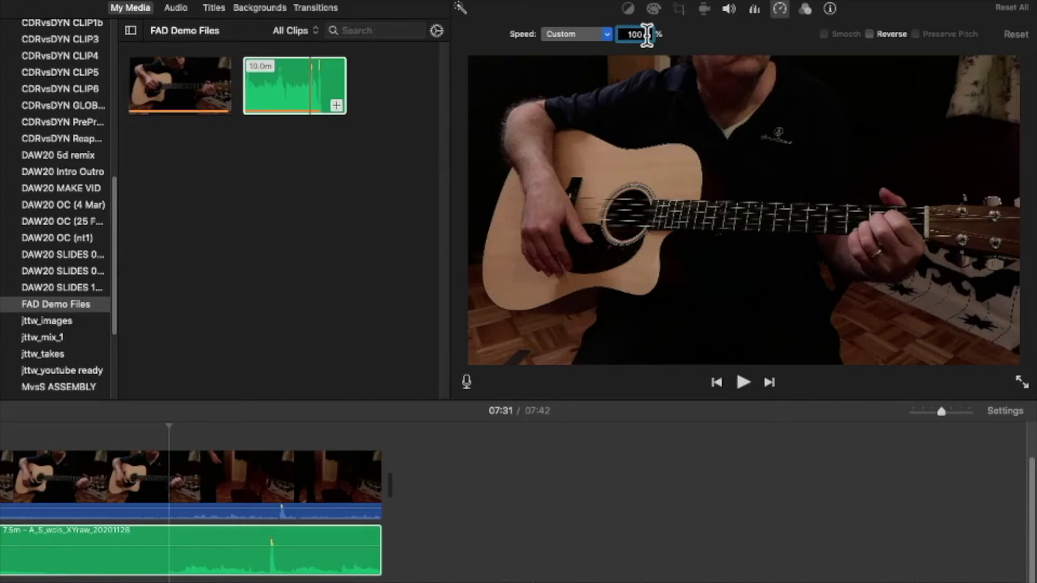
key("BackSpace")
type("1")
key("Return")
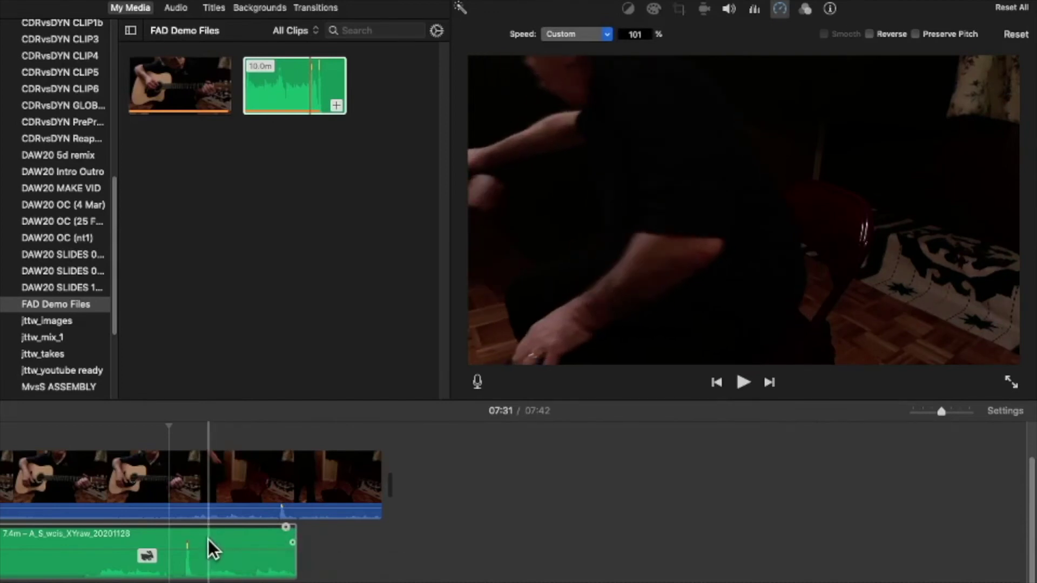
Step: Stretch the separate audio clip's speed back to about 100% until its closing spike lines up with the video's closing spike
left_click(208, 538)
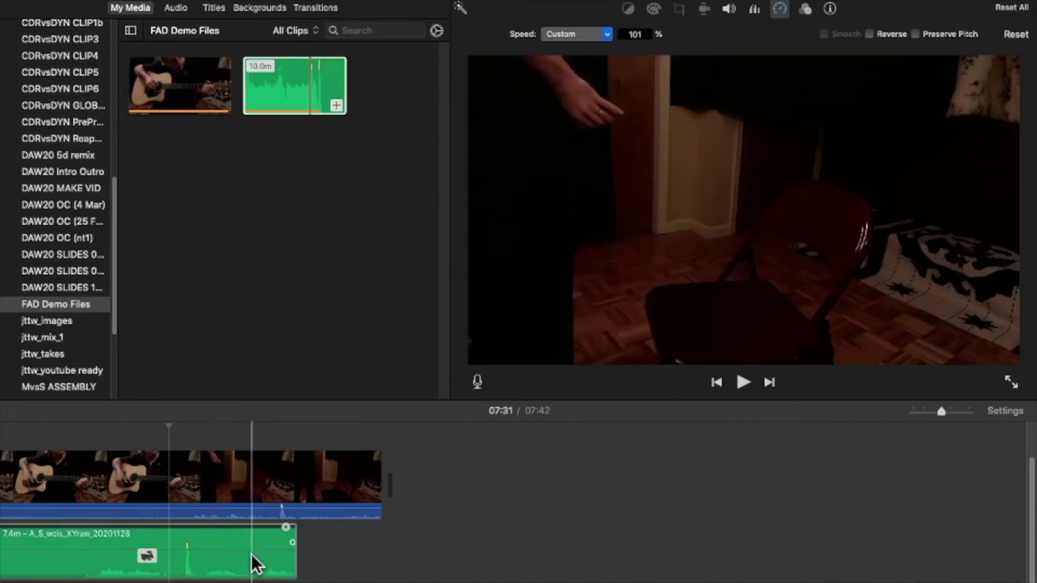
left_click(287, 526)
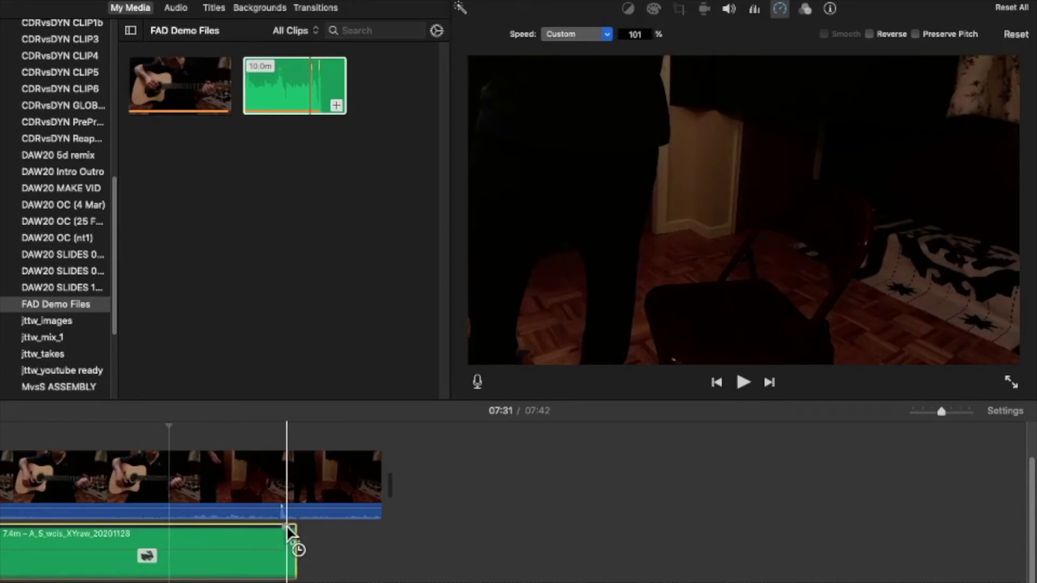
left_click_drag(286, 525, 380, 531)
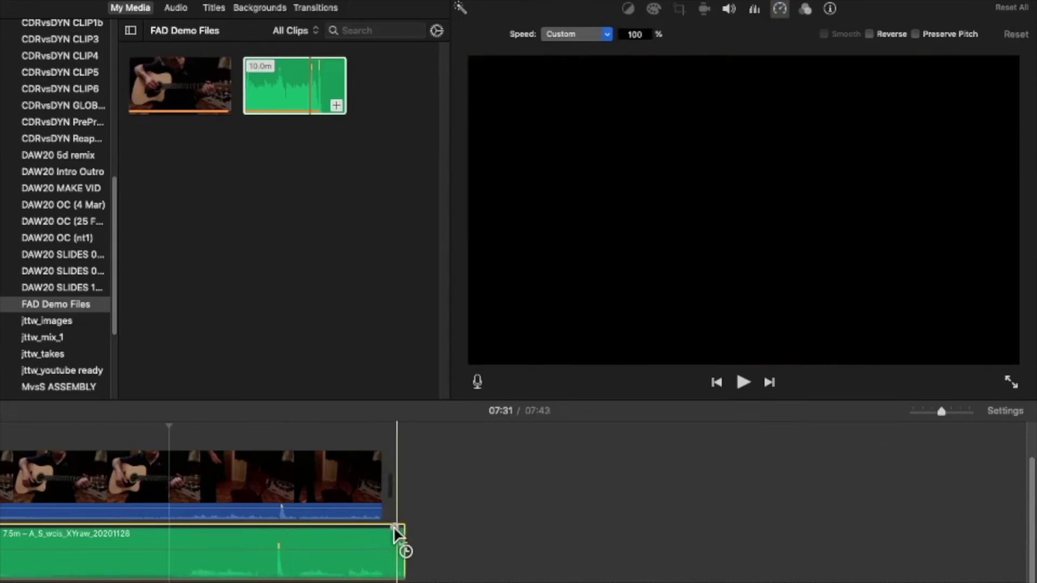
left_click_drag(394, 527, 402, 526)
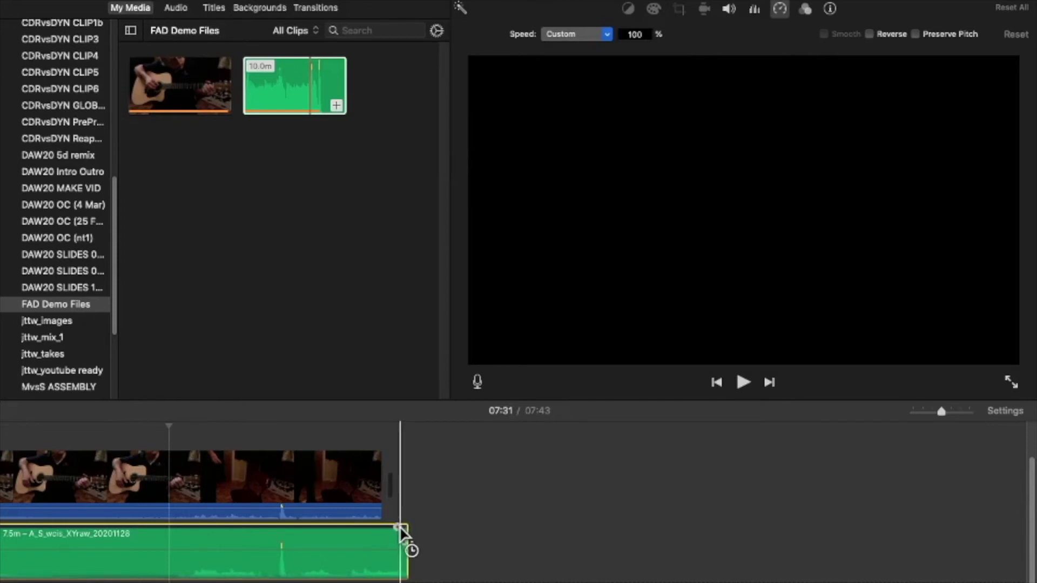
Step: Play the closing spike twice from about 07:36 to check the sync of the stretched audio
left_click(258, 424)
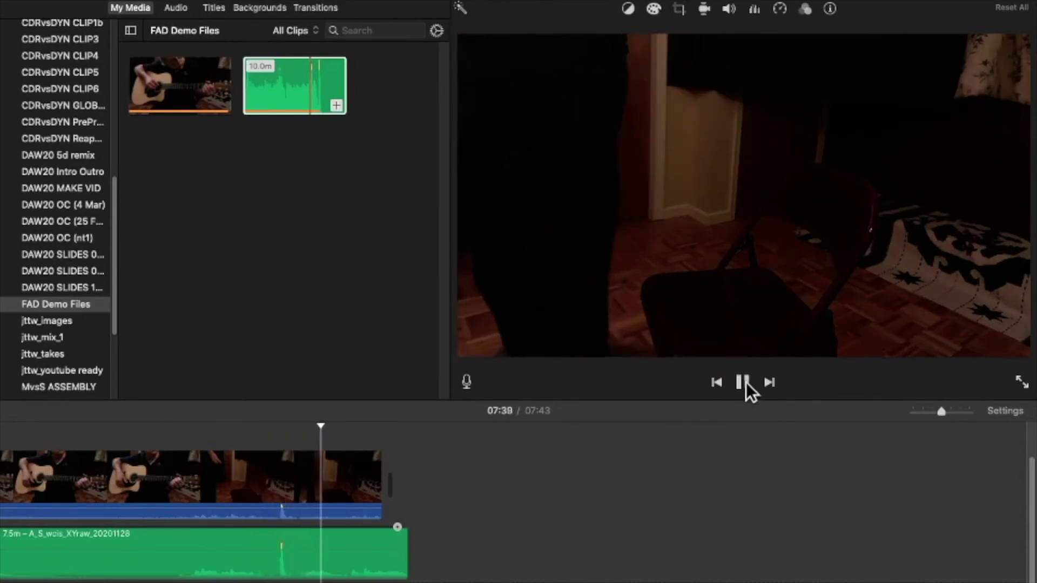
left_click(747, 383)
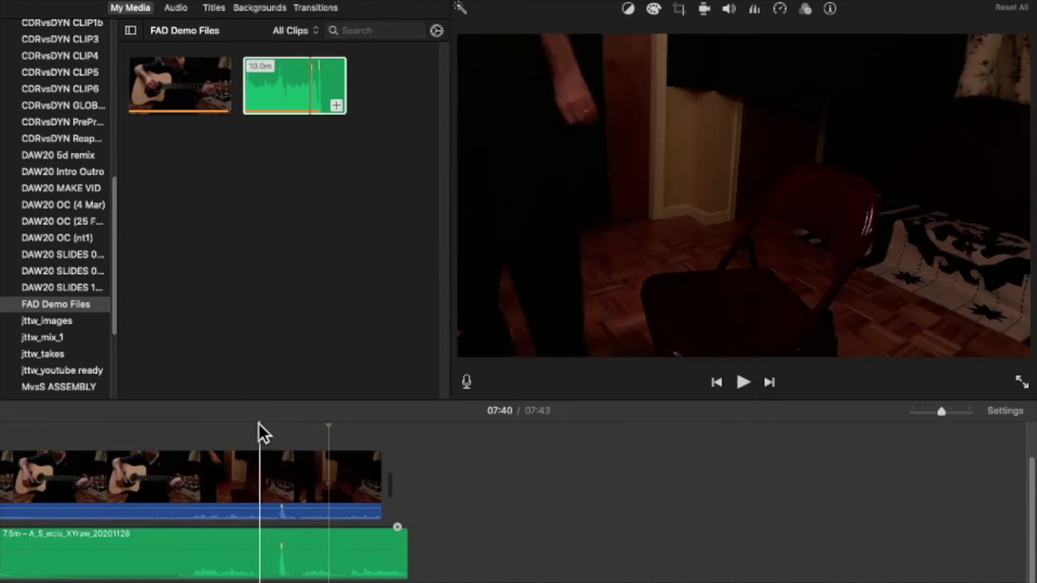
left_click(257, 423)
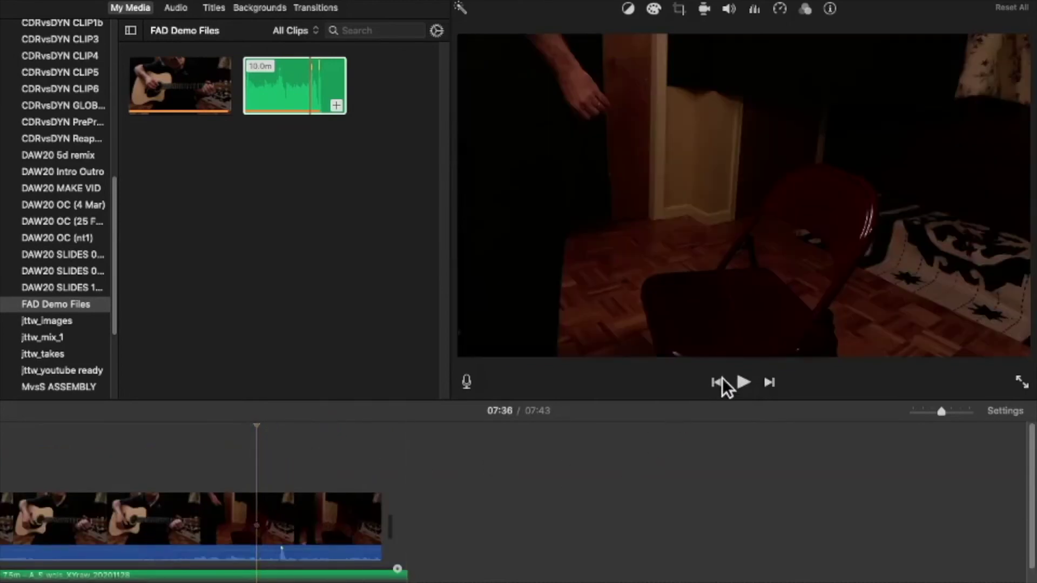
left_click(742, 383)
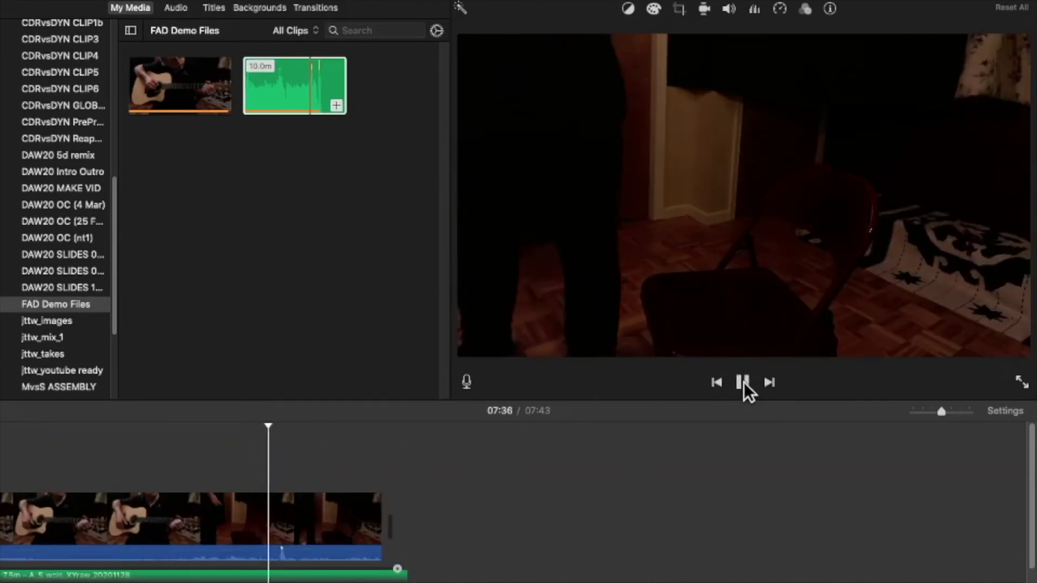
left_click(744, 383)
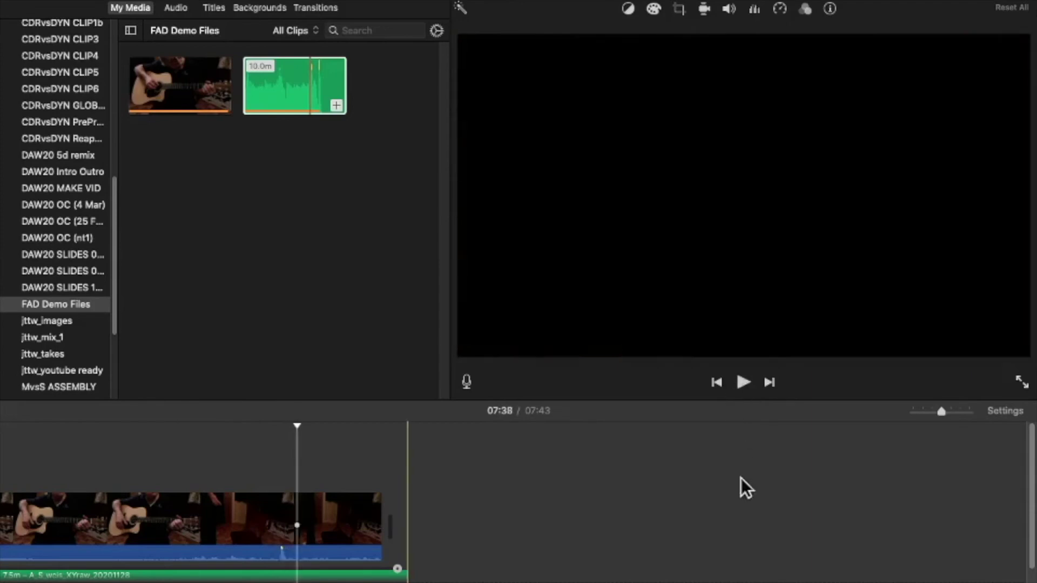
Step: Return to the start of the timeline and play the opening spike around 00:15 to recheck its sync
scroll(205, 512, "down", 3)
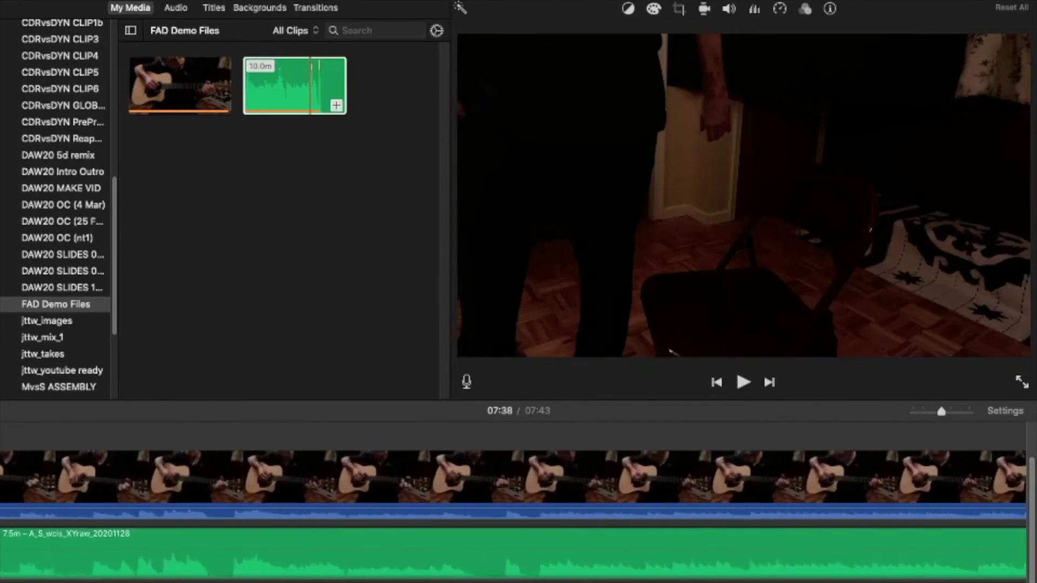
scroll(513, 513, "left", 5)
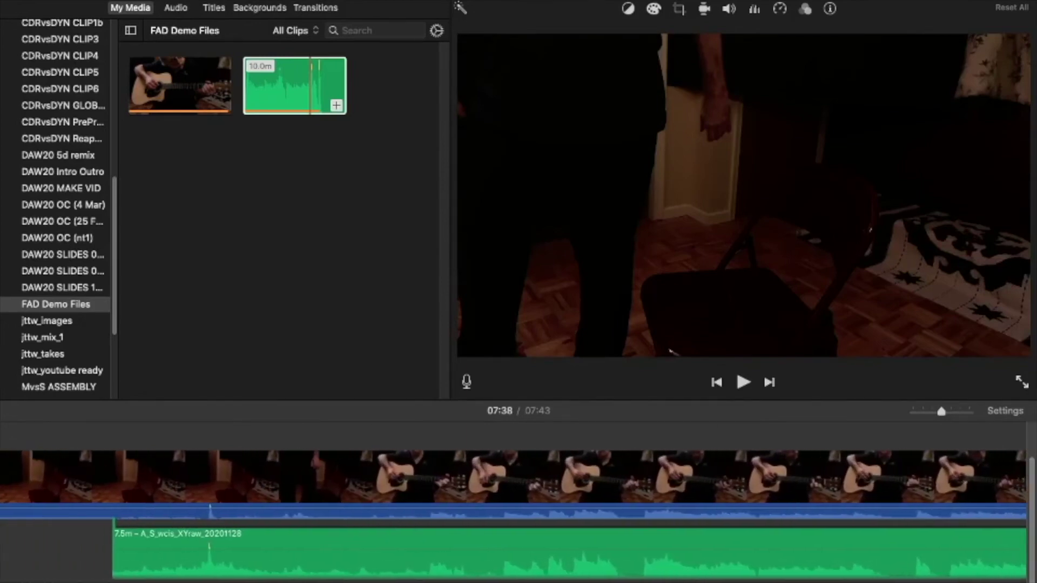
left_click(194, 424)
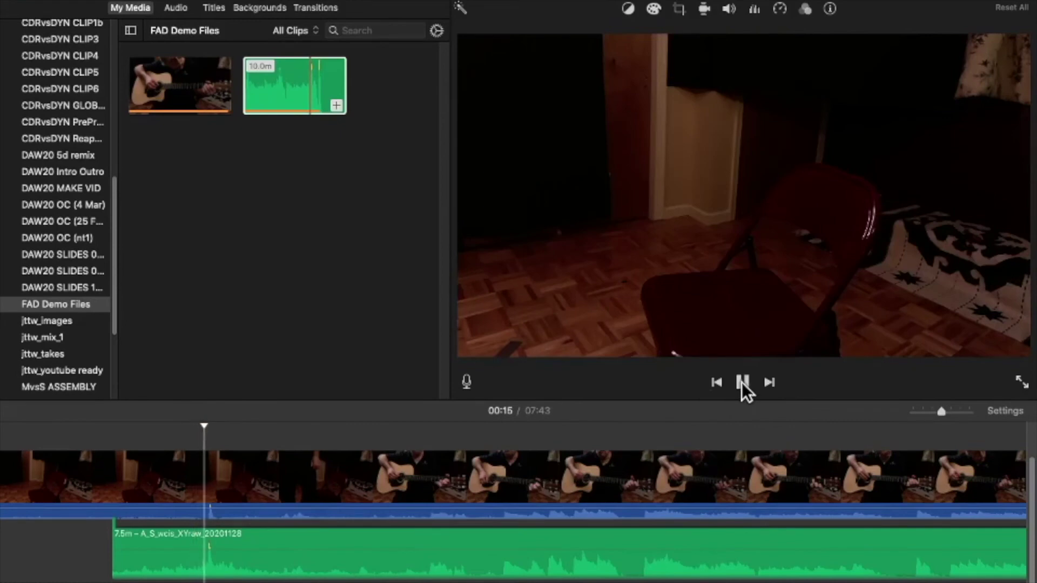
left_click(743, 382)
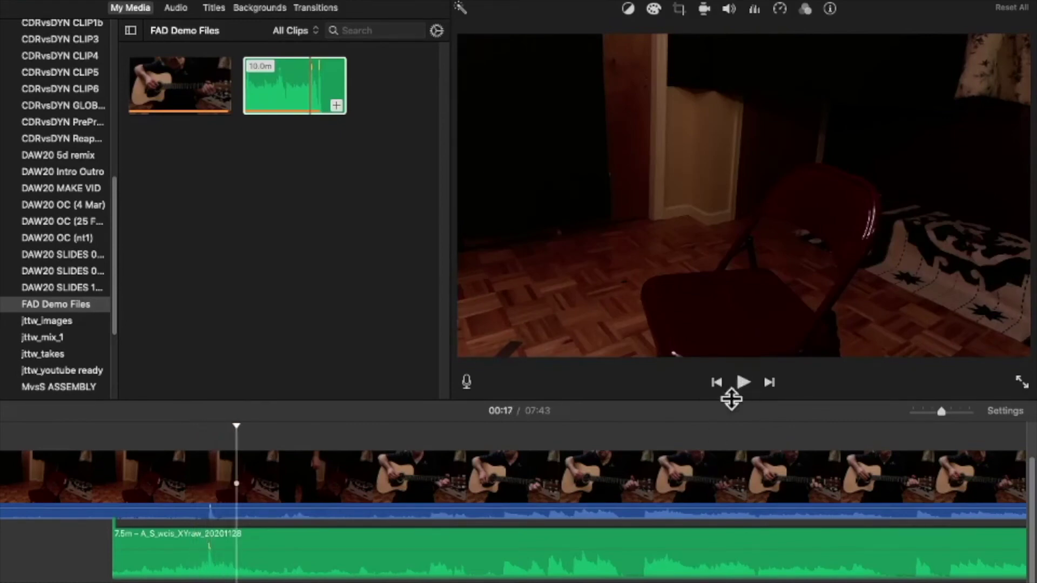
Step: Play a middle section of the performance from 05:33 to about 05:46 to check the sync there
scroll(189, 486, "right", 2)
scroll(513, 503, "right", 2)
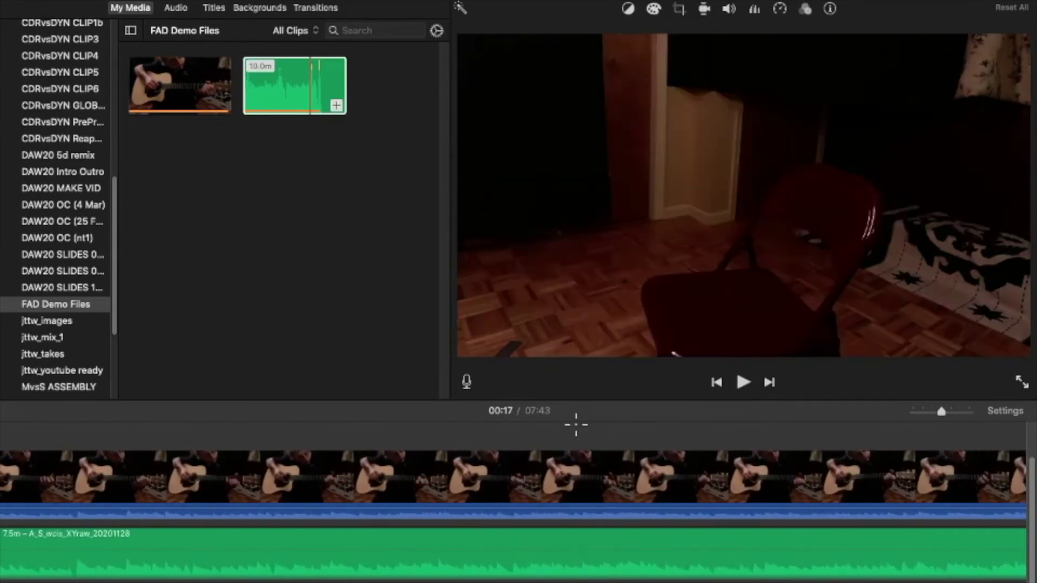
scroll(577, 424, "up", 2)
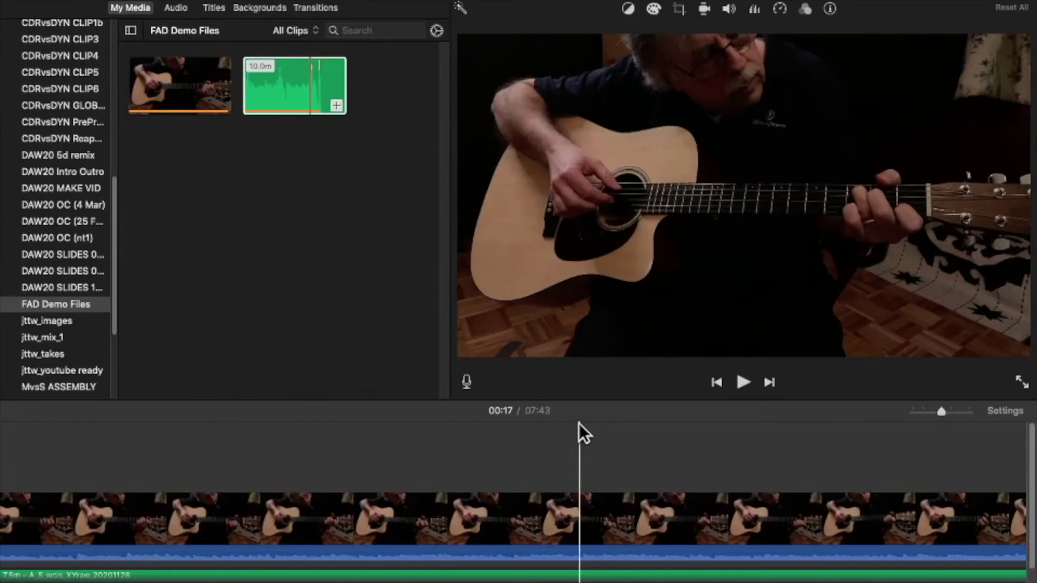
left_click(579, 424)
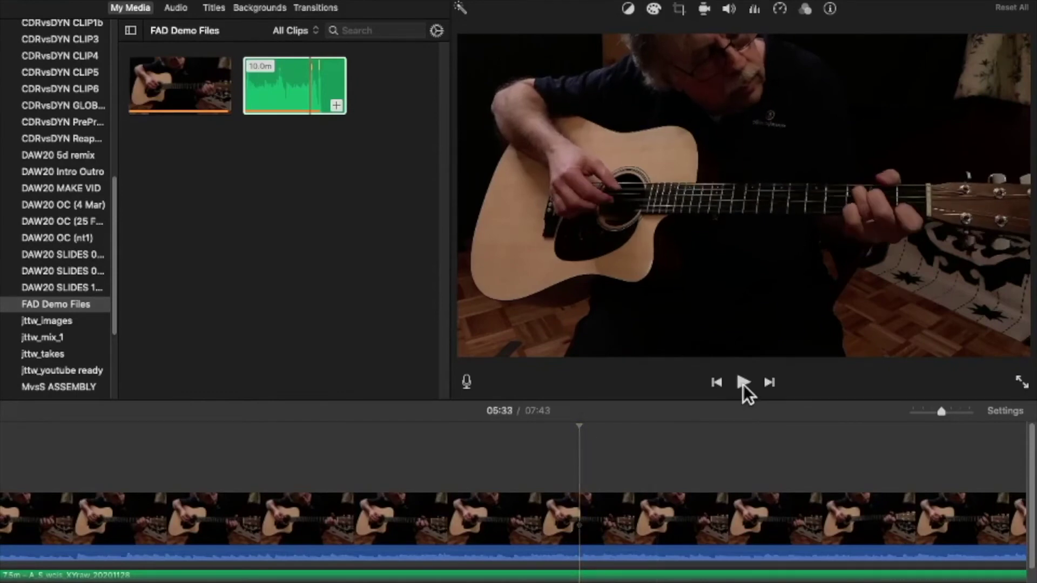
left_click(743, 383)
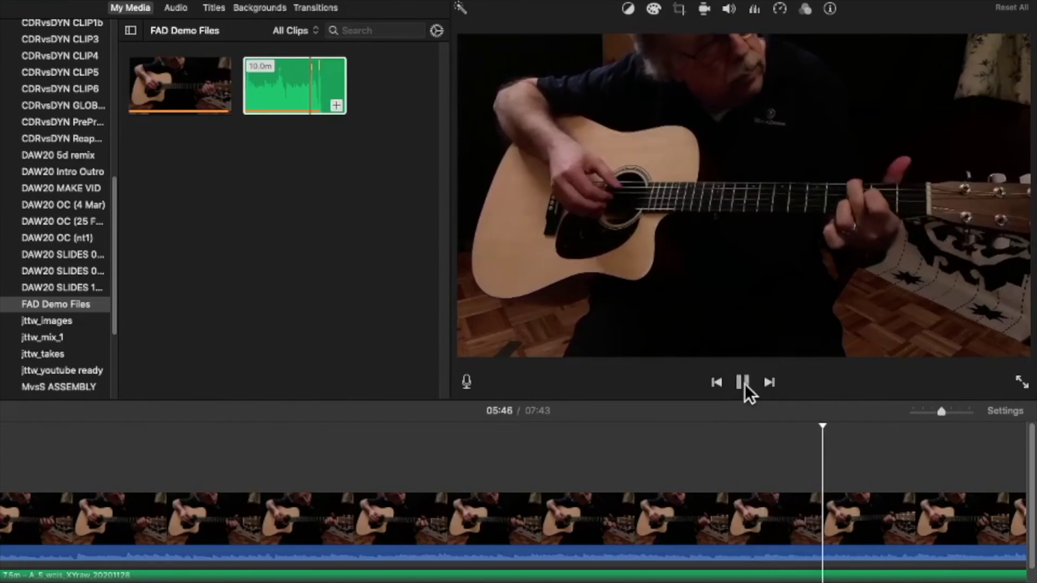
left_click(743, 382)
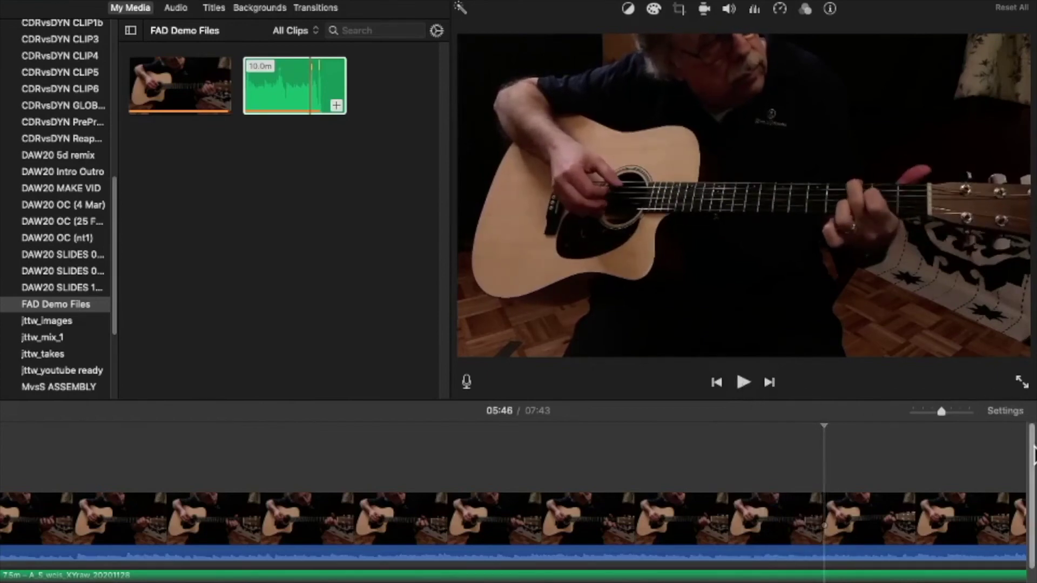
Step: Lower the camera clip's own audio volume all the way down to silence it, leaving the separate audio clip's volume as is
scroll(1033, 453, "down", 3)
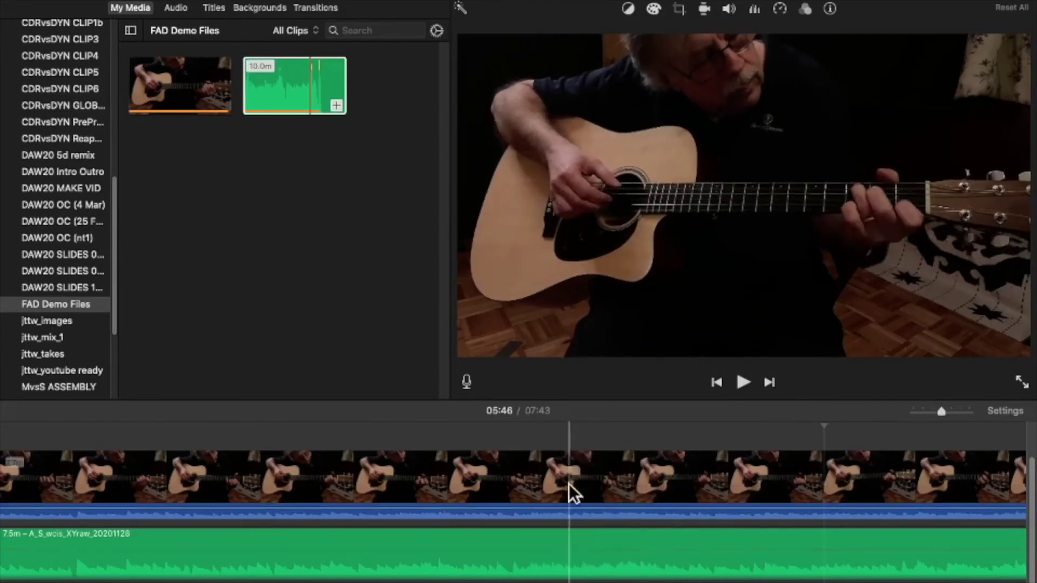
left_click(588, 511)
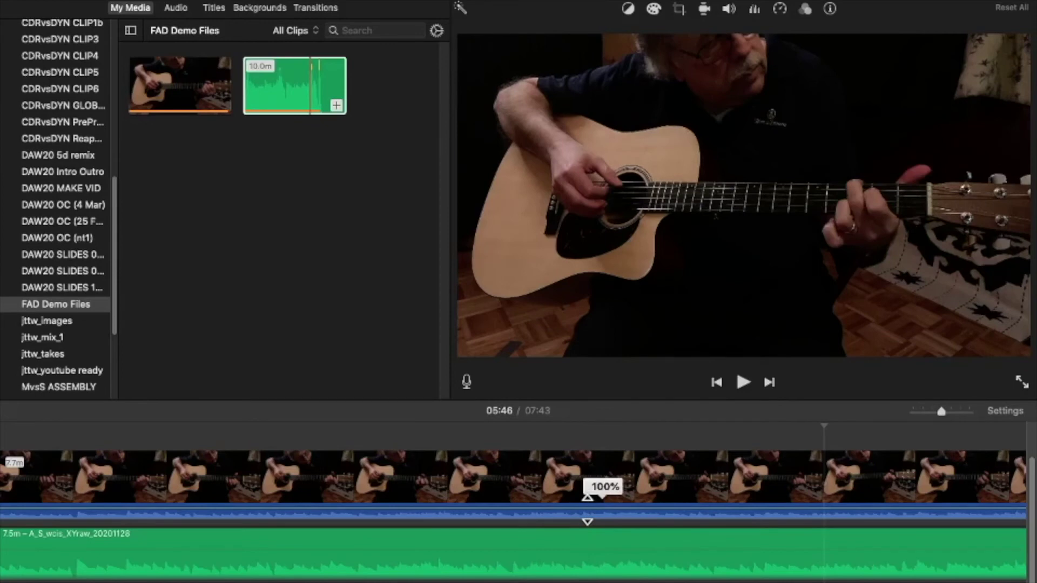
left_click_drag(587, 511, 593, 518)
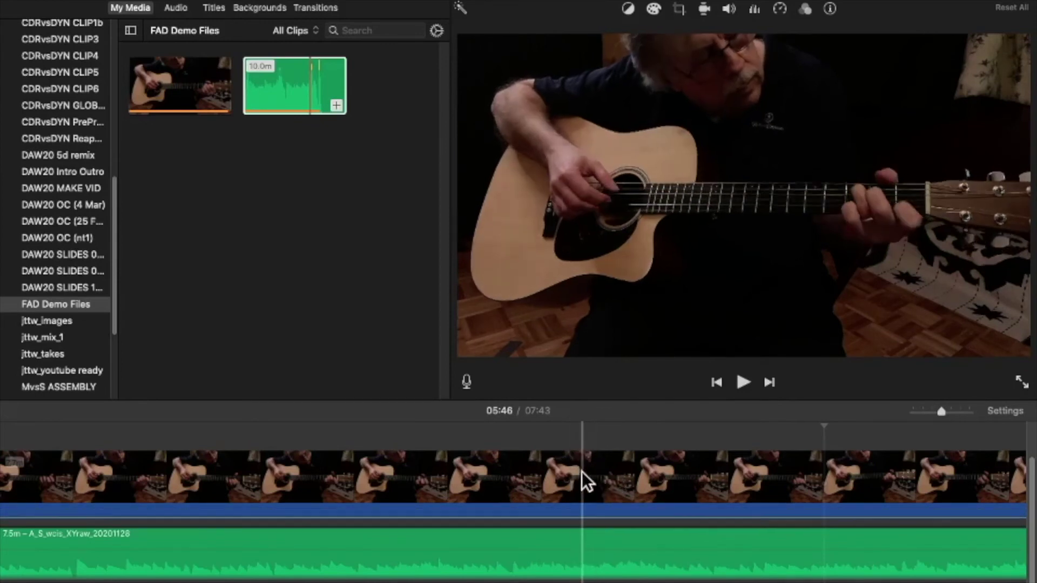
Step: Detach the audio from the camera video clip and delete the detached camera audio clip
left_click(538, 468)
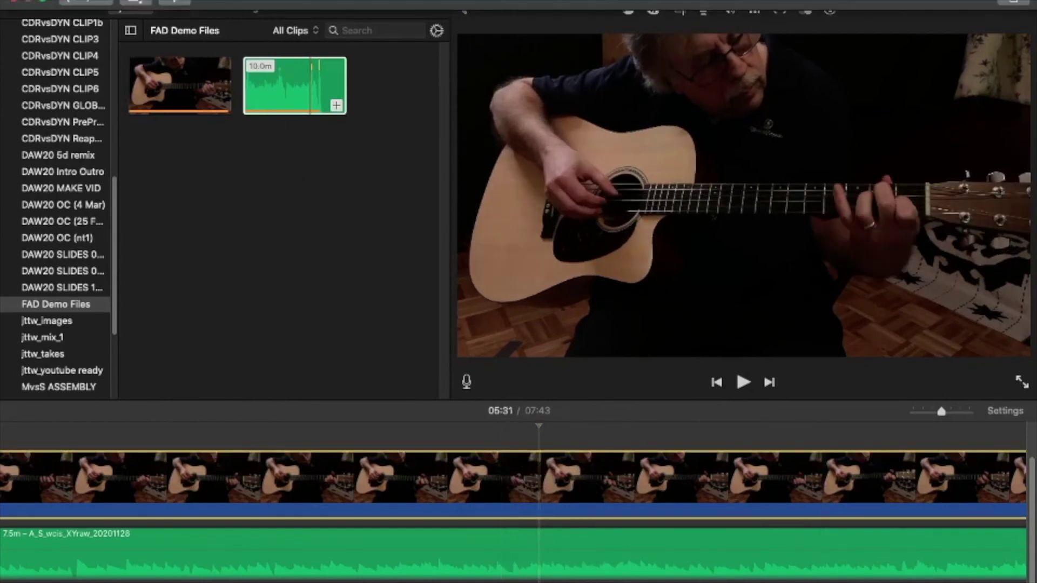
left_click(191, 2)
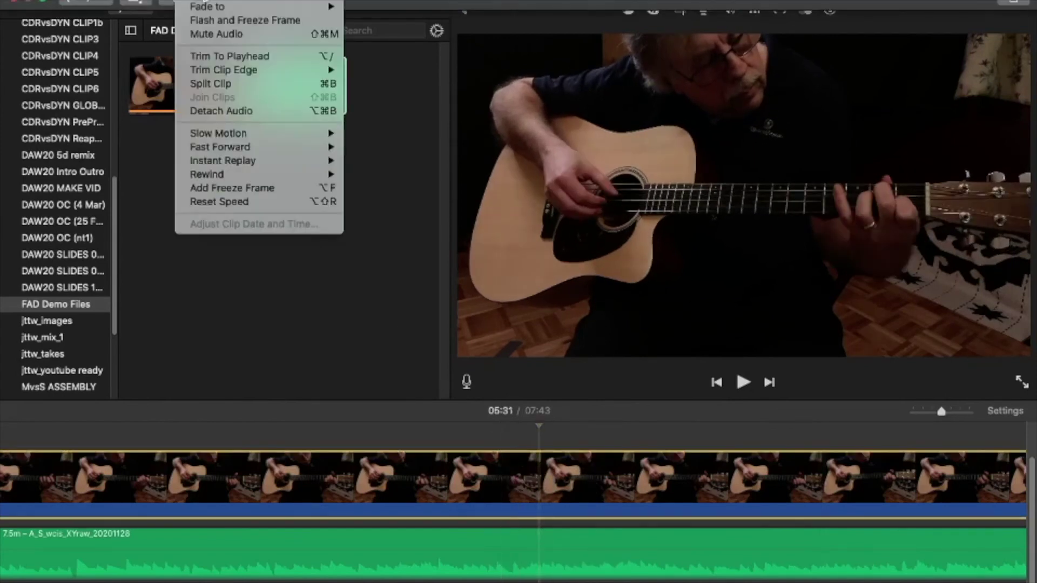
left_click(218, 111)
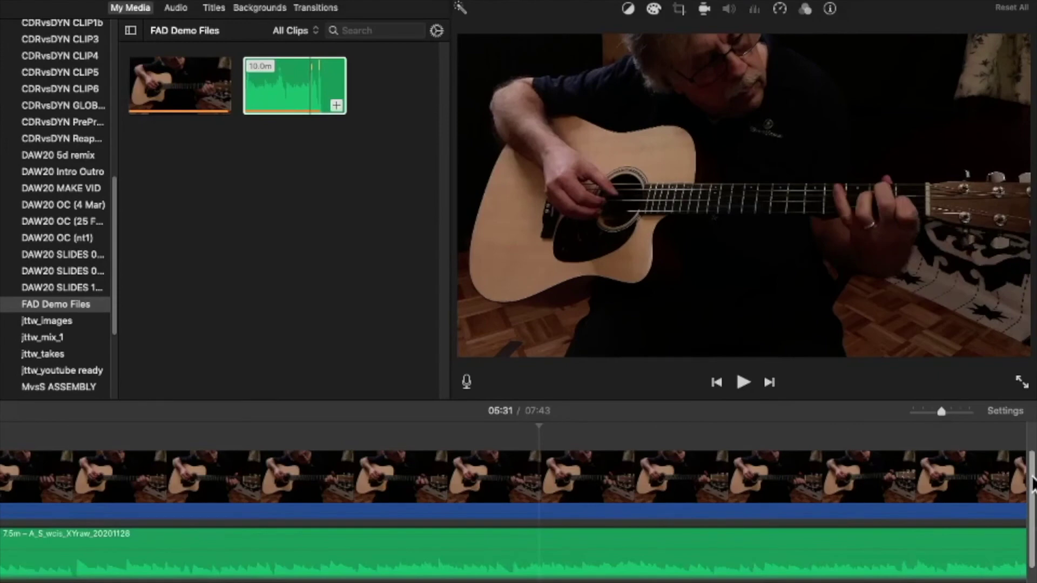
scroll(1033, 480, "down", 3)
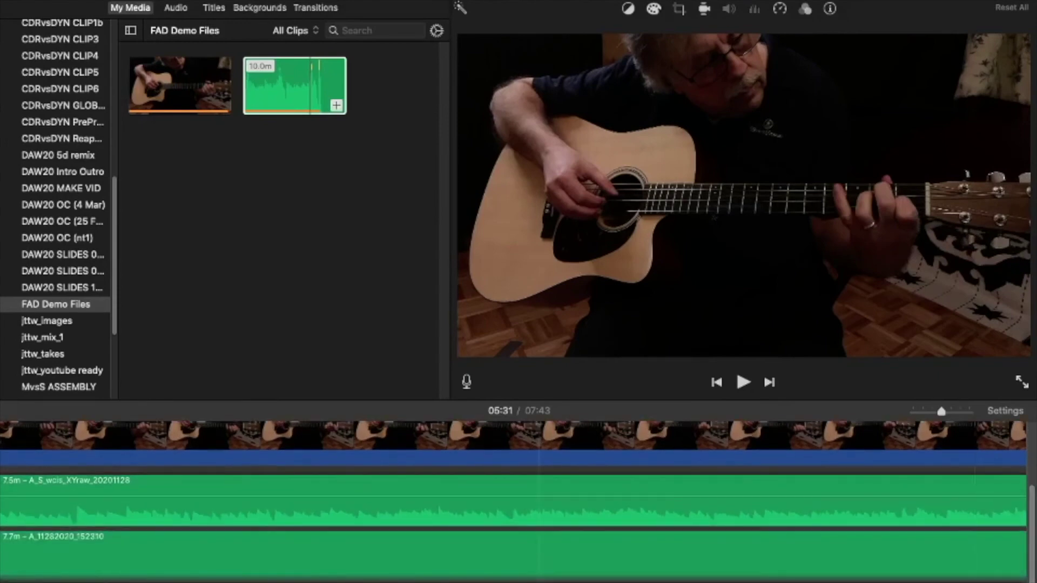
left_click(358, 553)
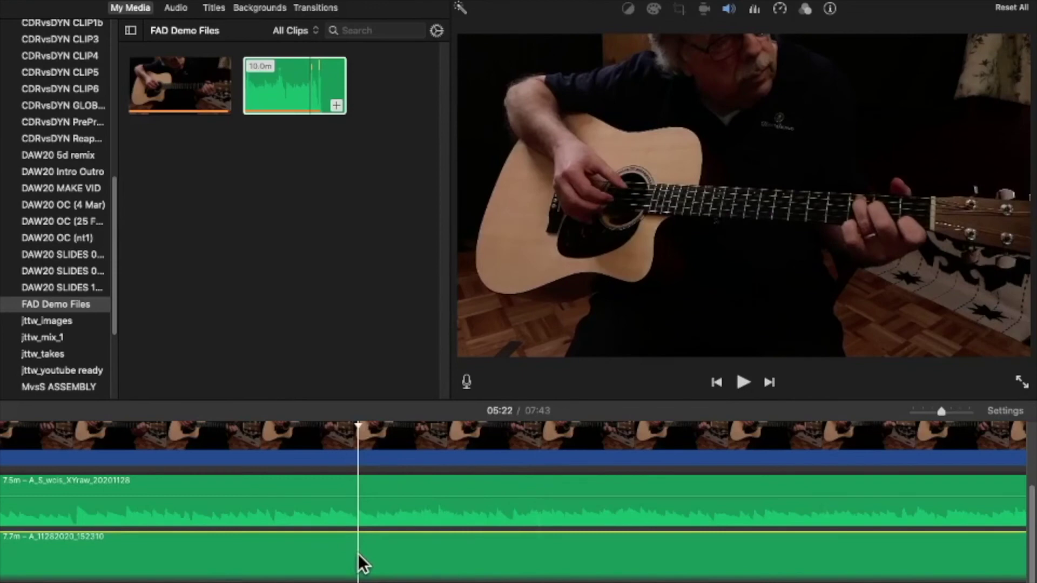
key("Delete")
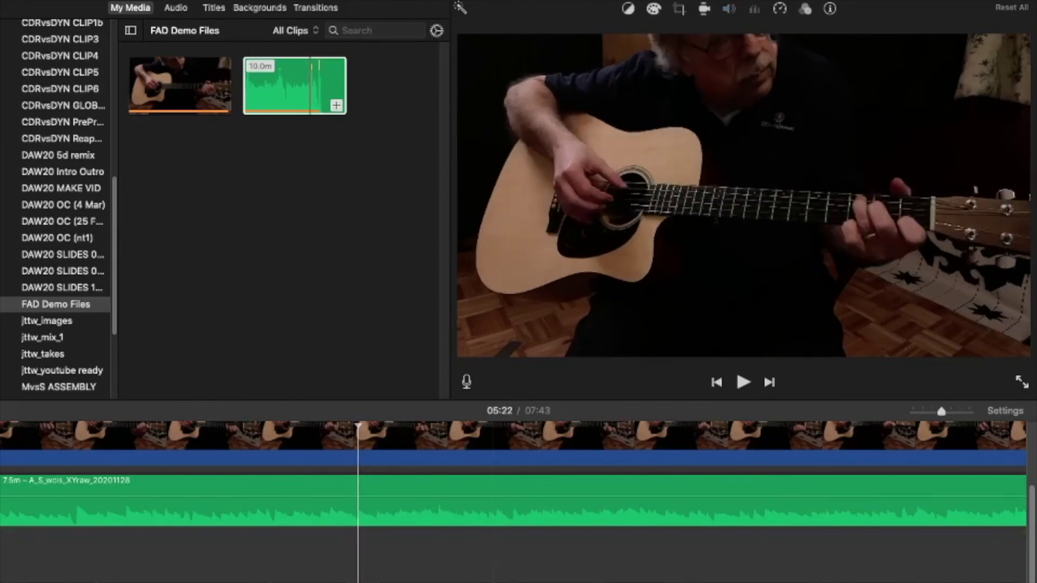
Step: Play the timeline from 05:22 to about 05:26 to check the sound with only the separate audio
scroll(1031, 567, "up", 3)
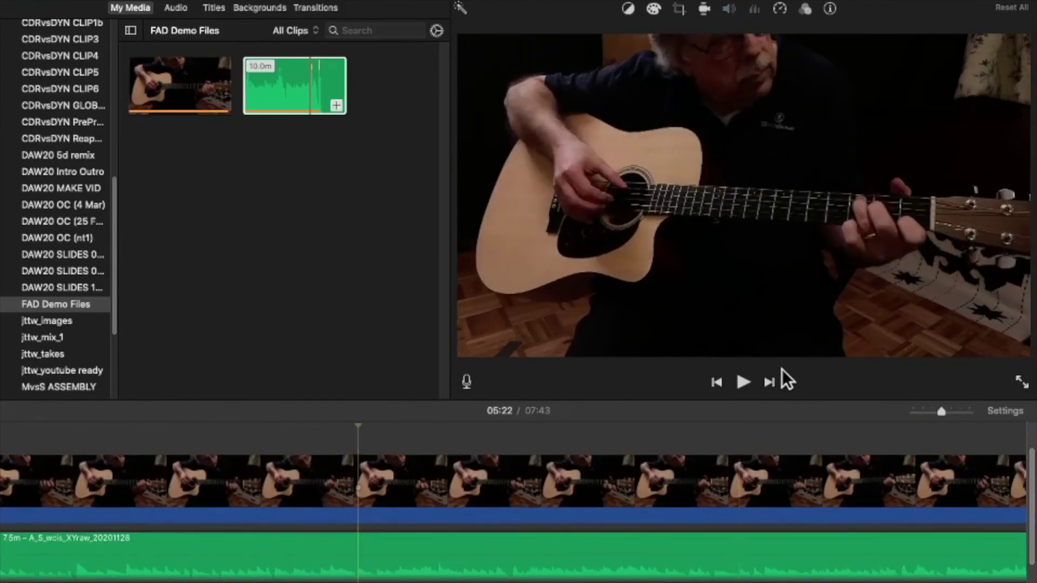
left_click(741, 382)
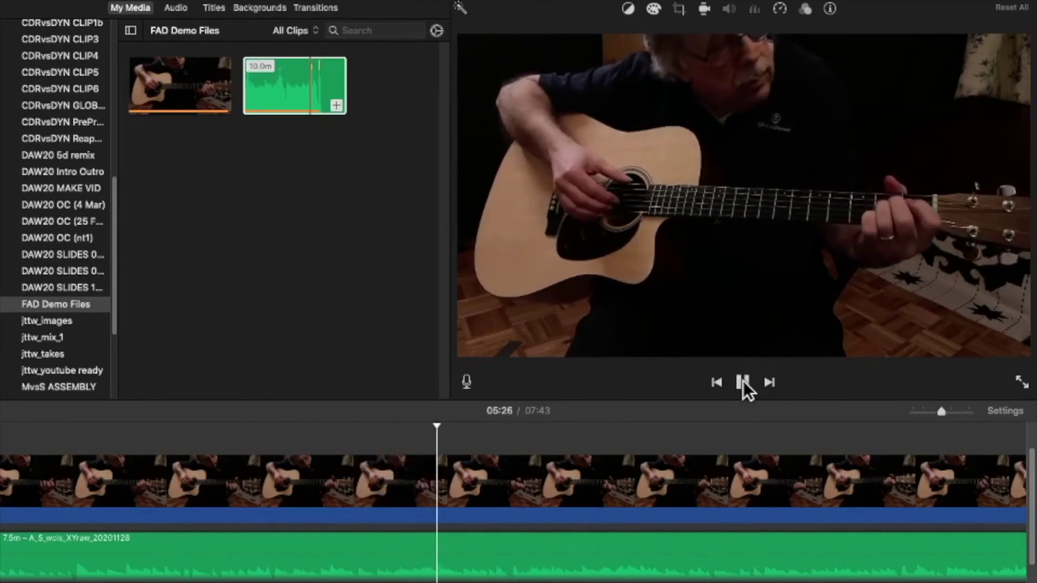
left_click(743, 381)
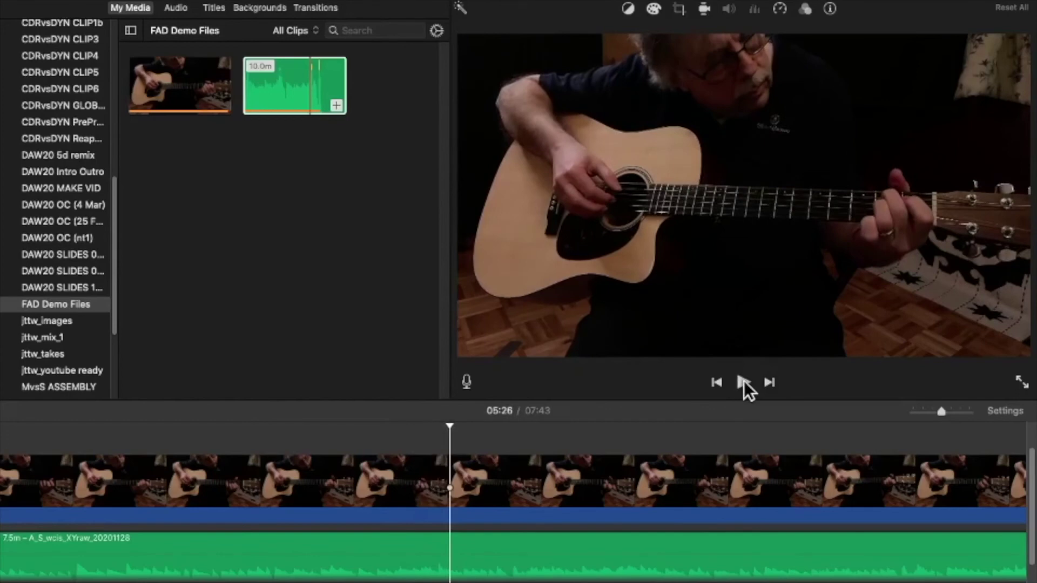
Step: Select all clips in the timeline and open the settings for sharing the movie as a file
left_click(314, 463)
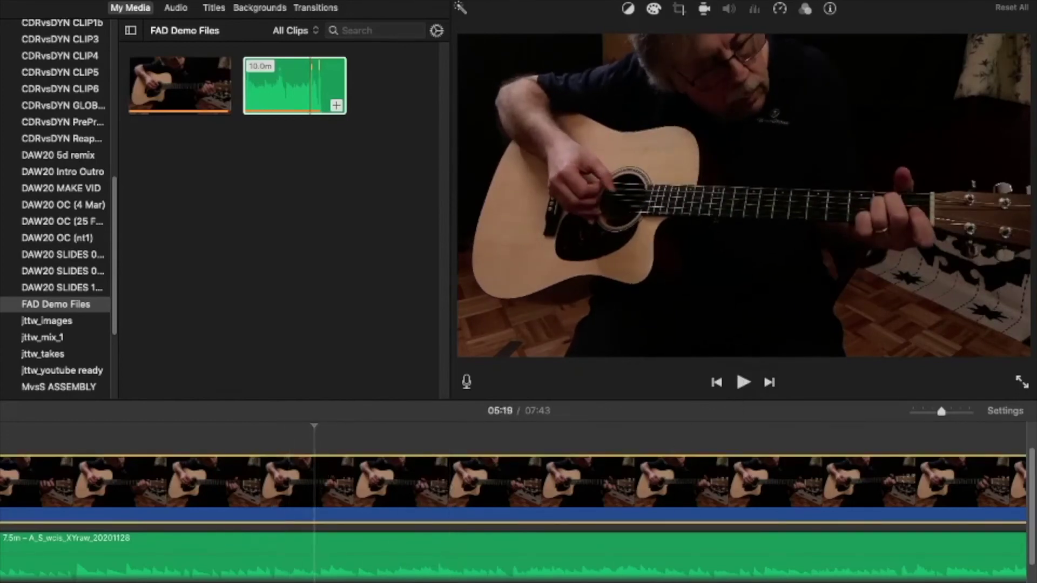
left_click(122, 2)
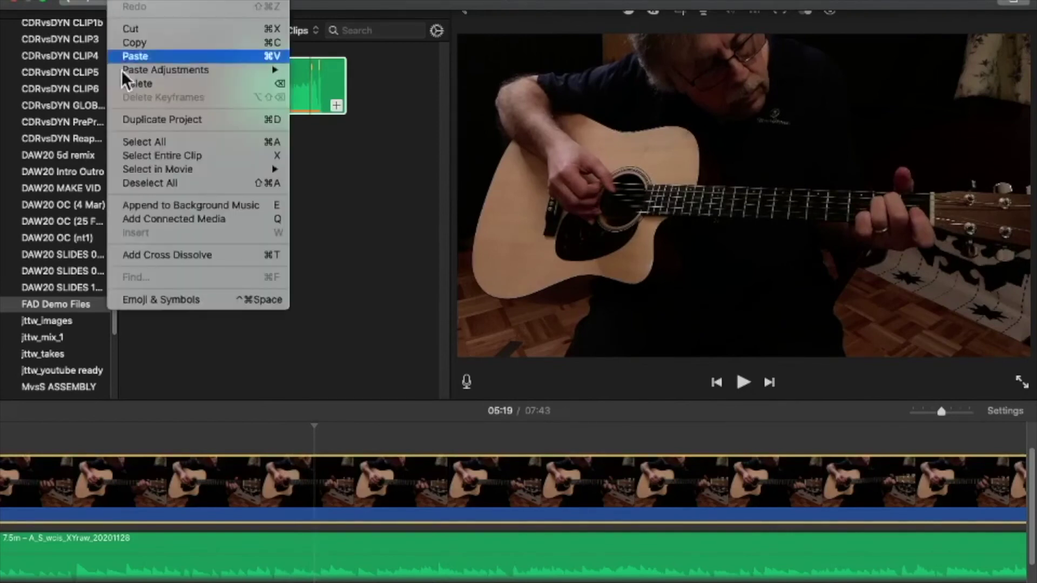
left_click(137, 142)
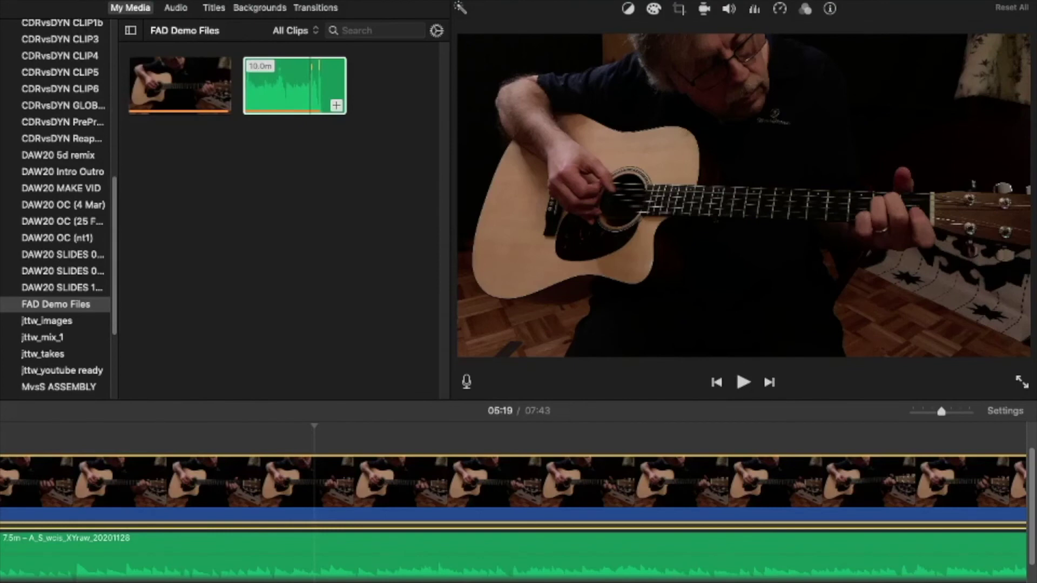
left_click(92, 1)
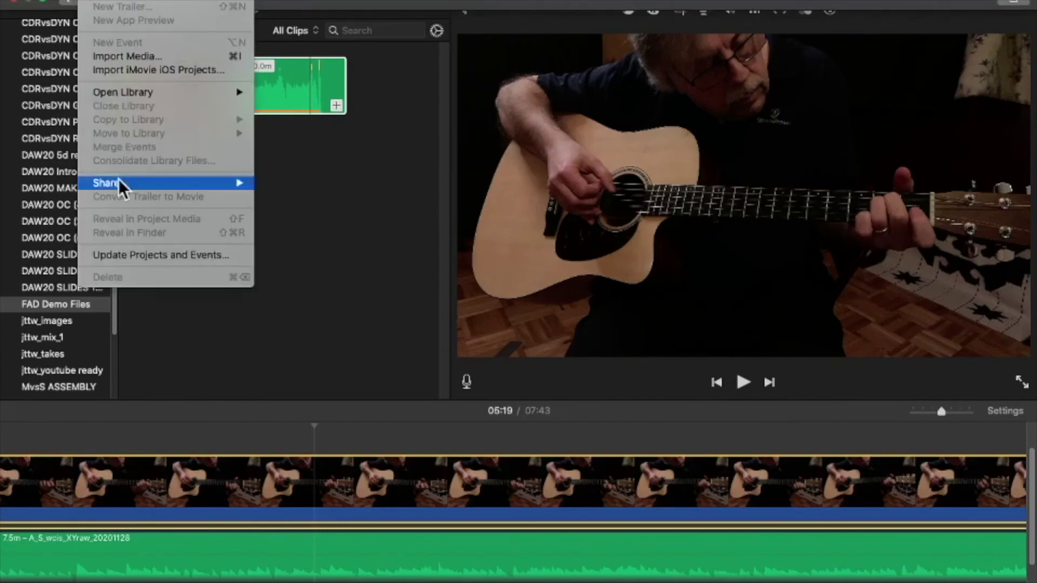
mouse_move(121, 185)
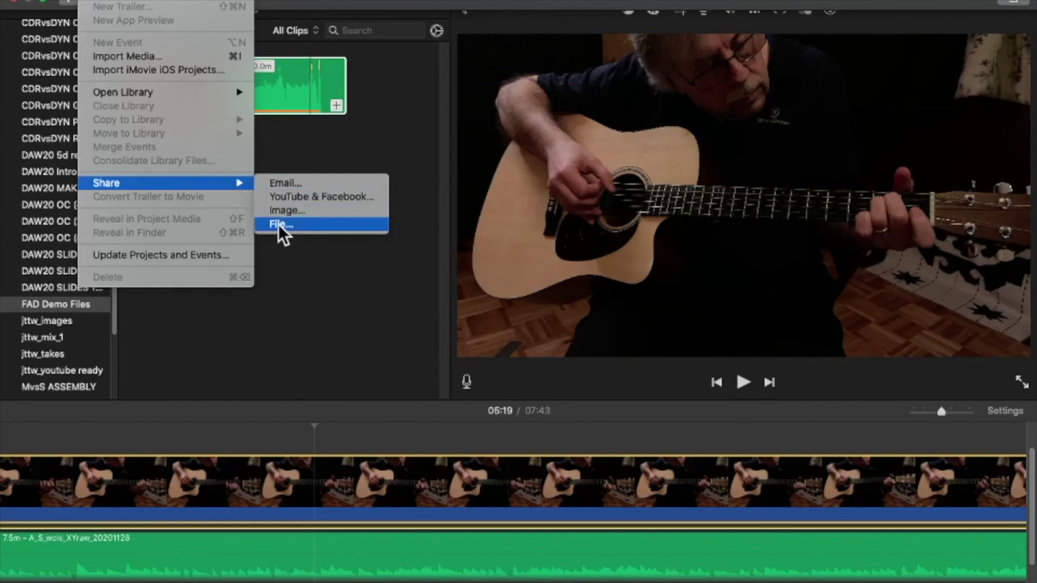
left_click(278, 224)
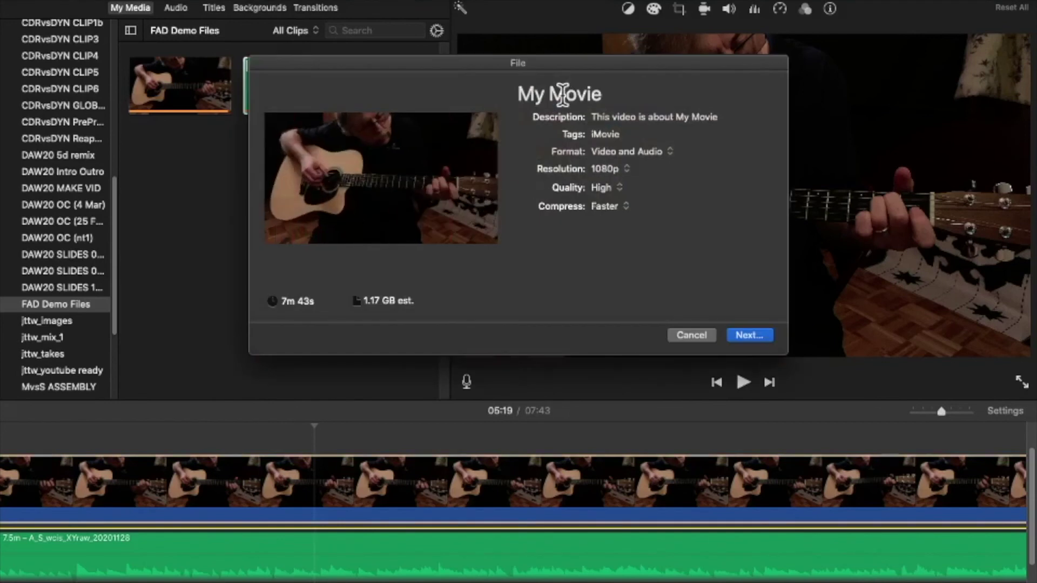
Step: Title the exported movie "sync'd audio - no audio drift" and save it to the Desktop
left_click(544, 93)
left_click_drag(519, 93, 617, 95)
type("S")
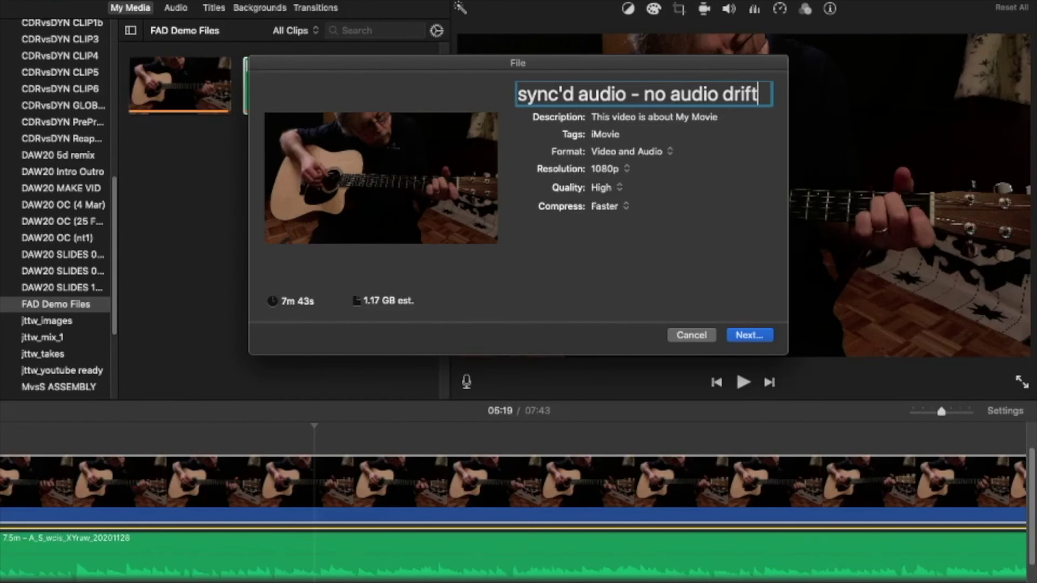
left_click(754, 336)
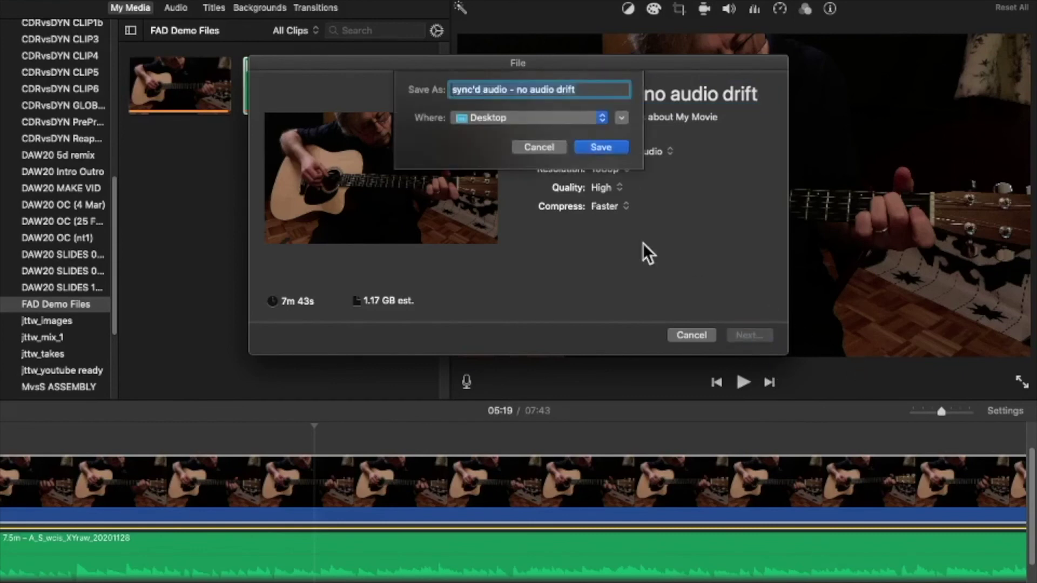
left_click(601, 147)
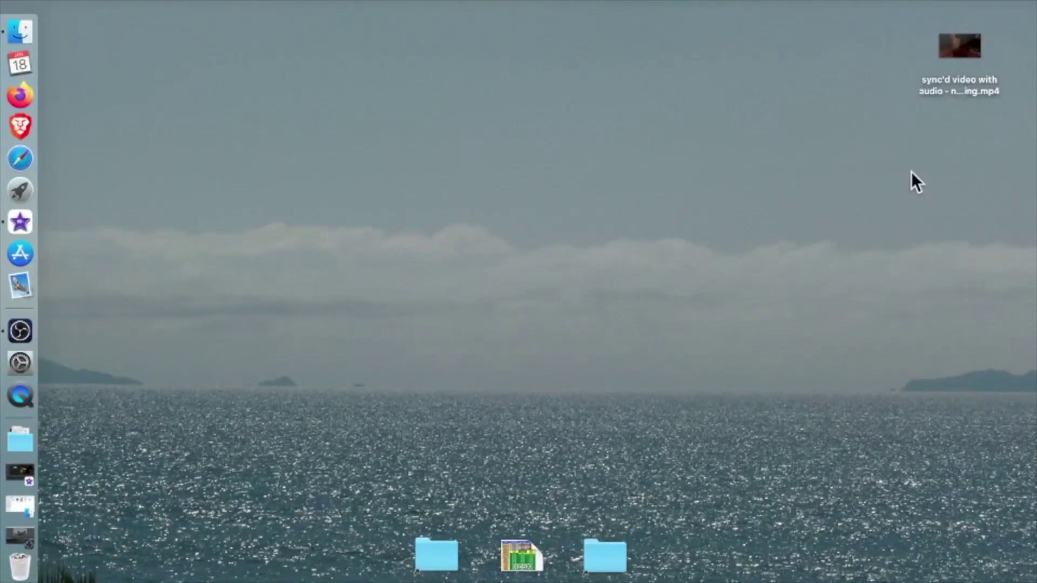
Step: Open the exported video from the desktop in QuickTime Player and play it from 03:41 to about 04:01 to check the sync
double_click(977, 40)
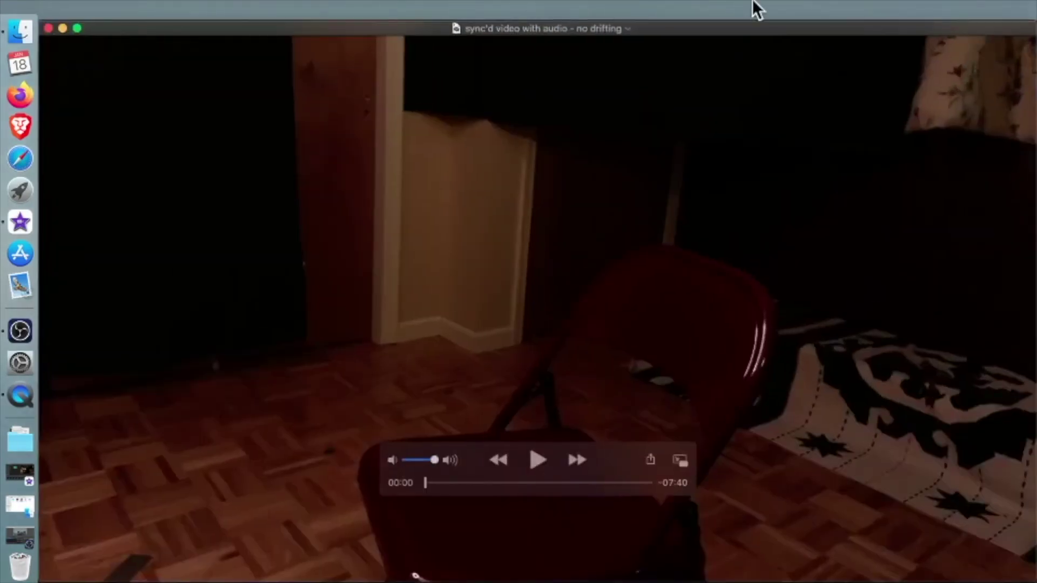
left_click_drag(749, 22, 704, 28)
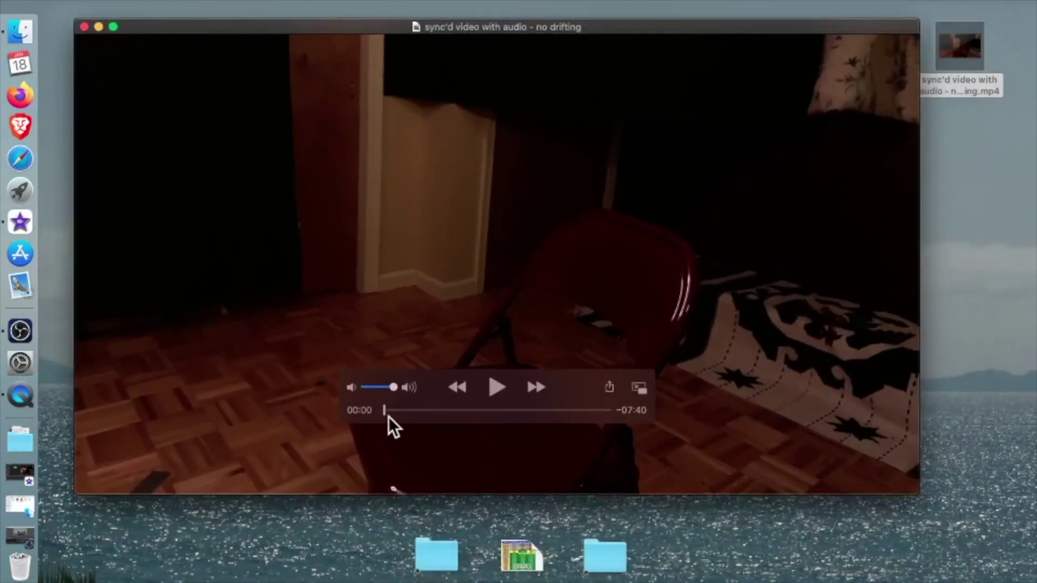
left_click_drag(383, 414, 492, 422)
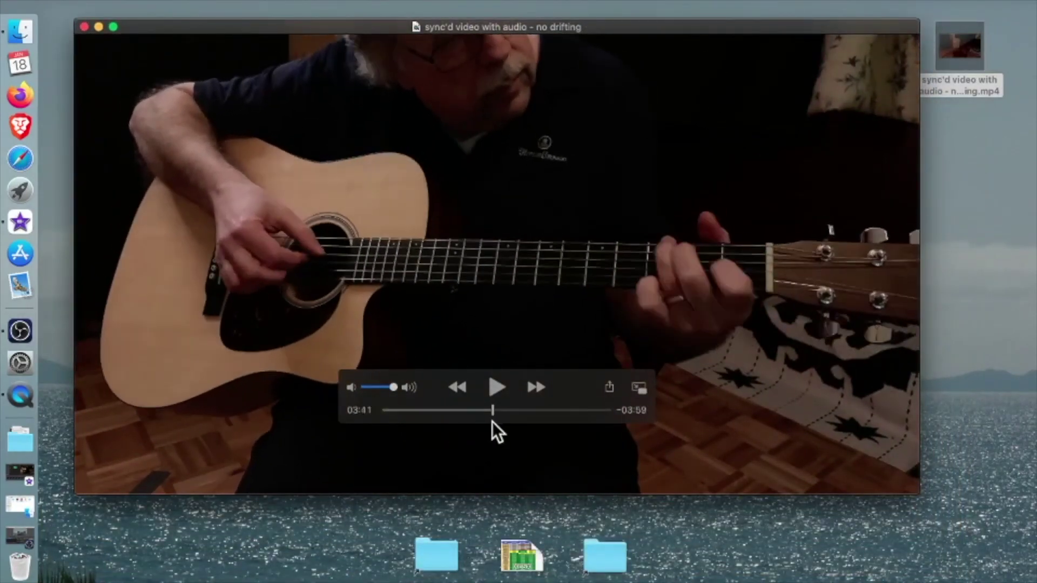
left_click(494, 385)
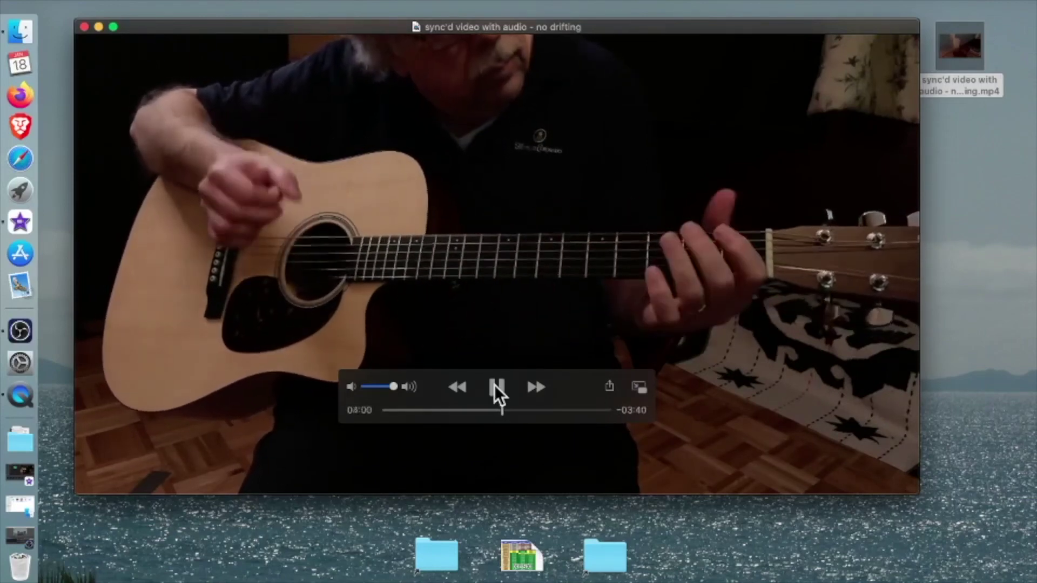
left_click(495, 386)
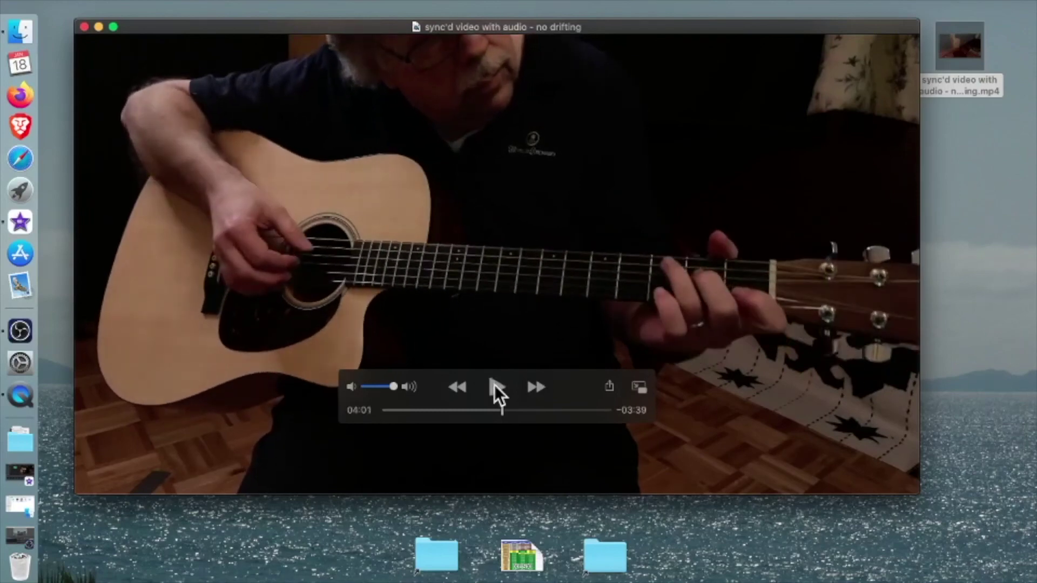